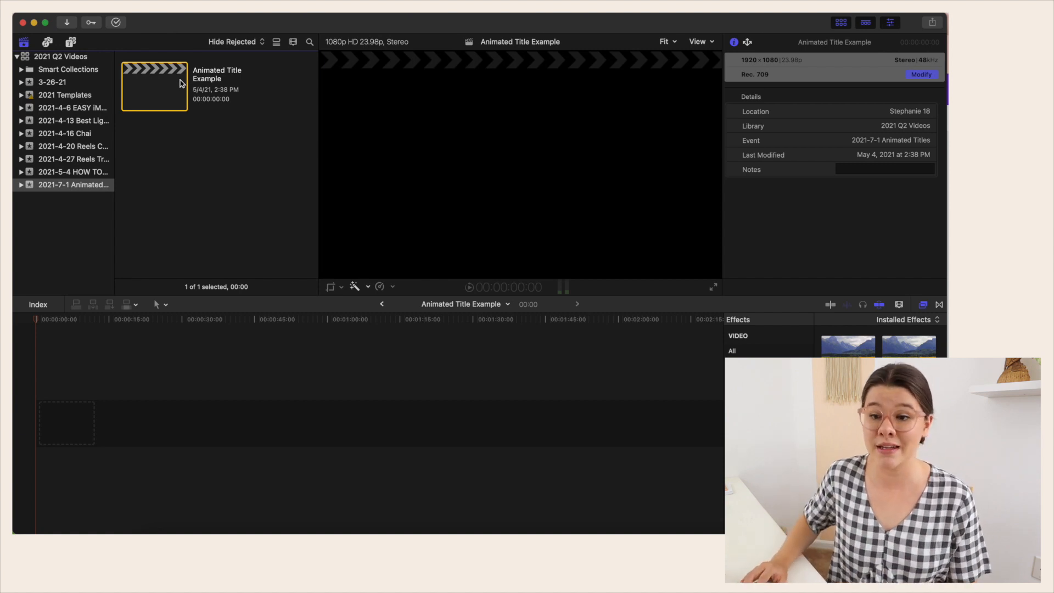
click(85, 362)
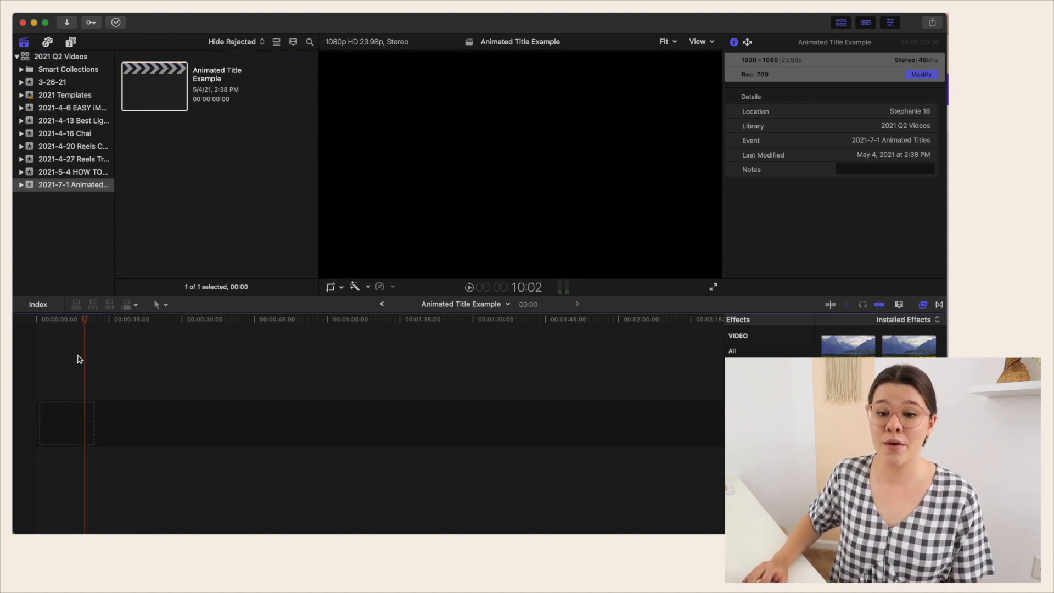
key(super+6)
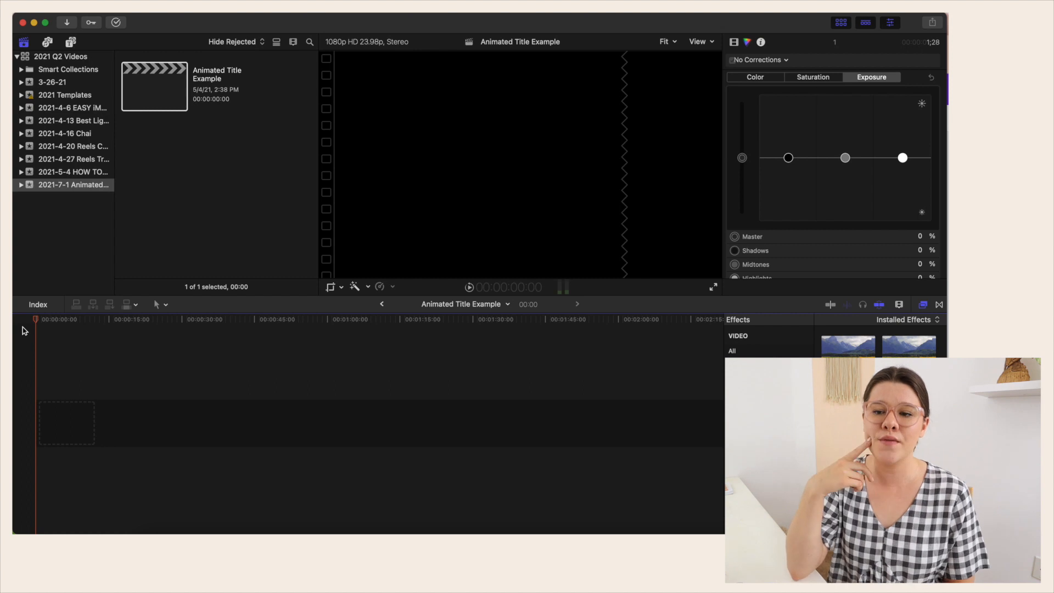
click(82, 185)
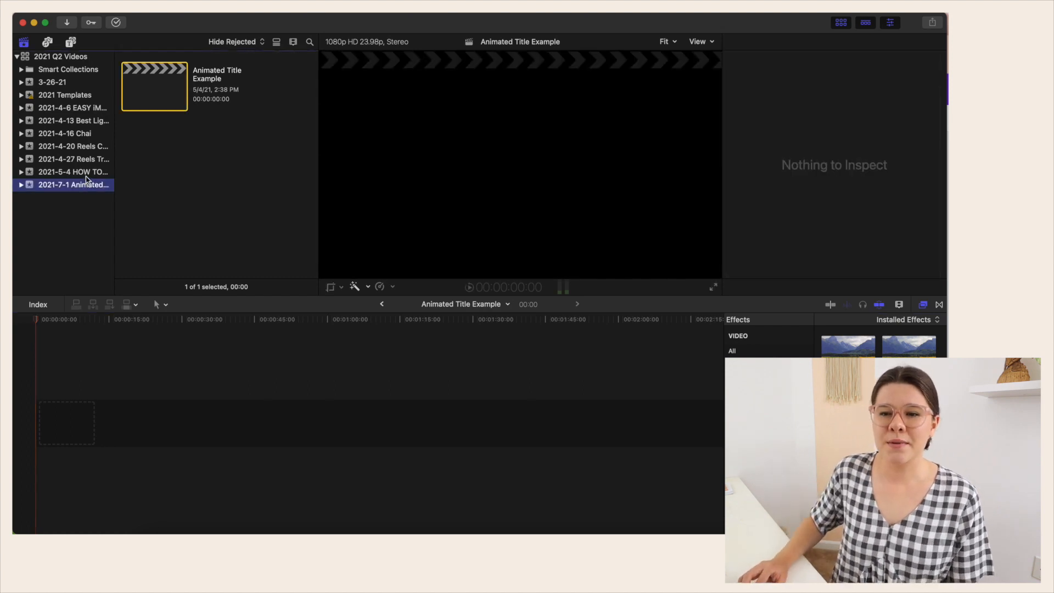
Open the YouTube project in the 2021-5-4 event and select the two MVI_4666 clips on either side of the title card.
click(88, 172)
double_click(163, 126)
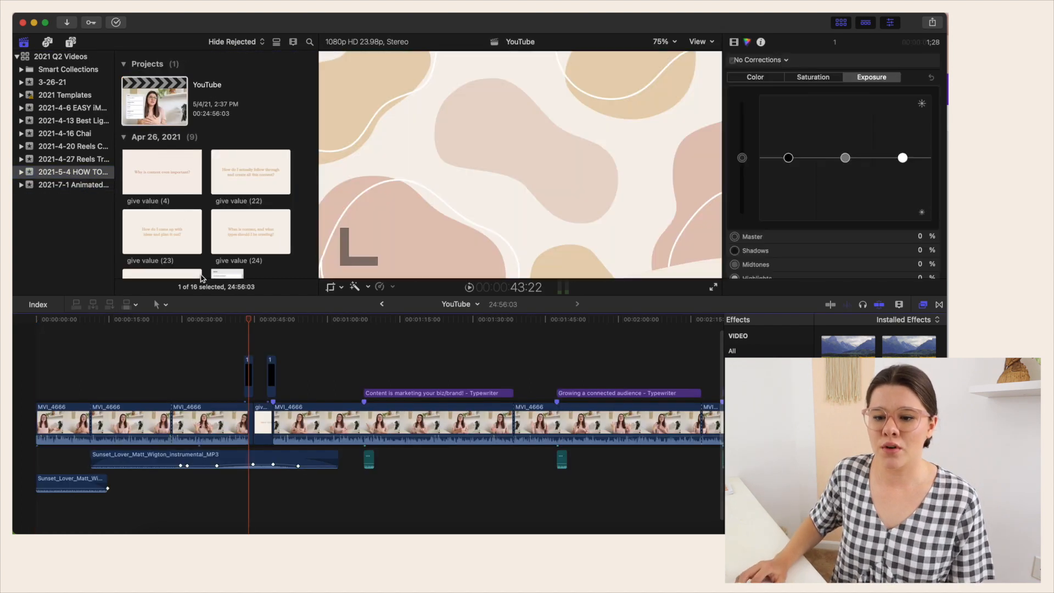
key(XF86AudioMute)
click(227, 420)
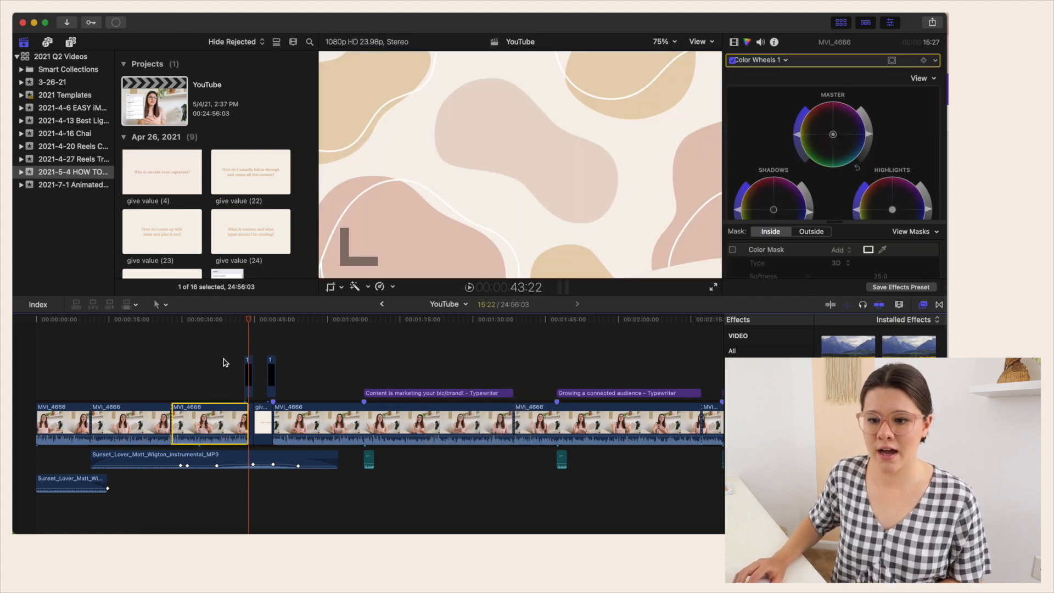
super+click(307, 421)
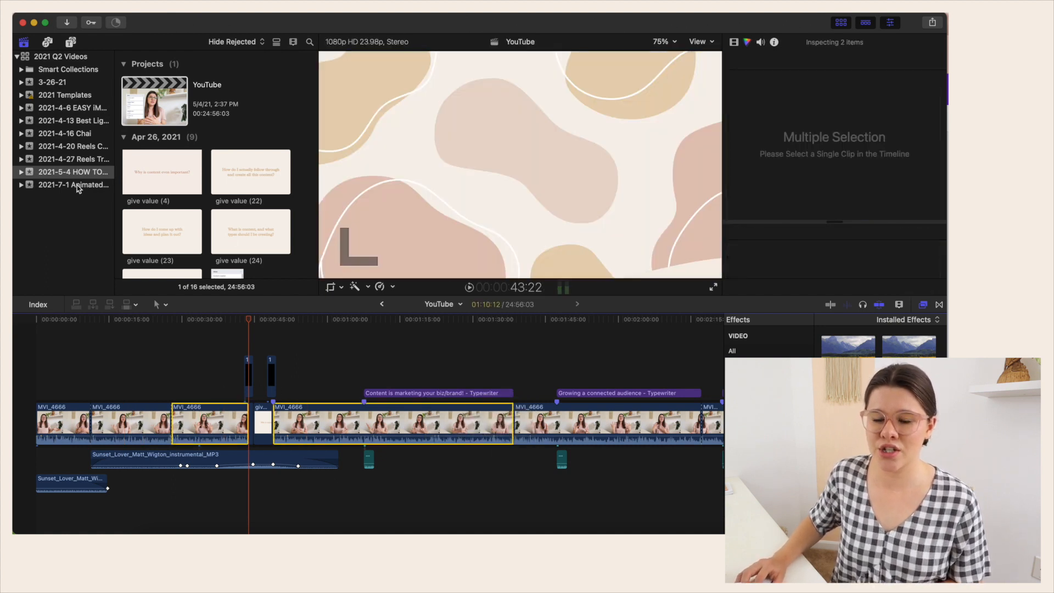
Paste the two MVI_4666 clips into the empty Animated Title Example project in the 2021-7-1 event.
click(78, 185)
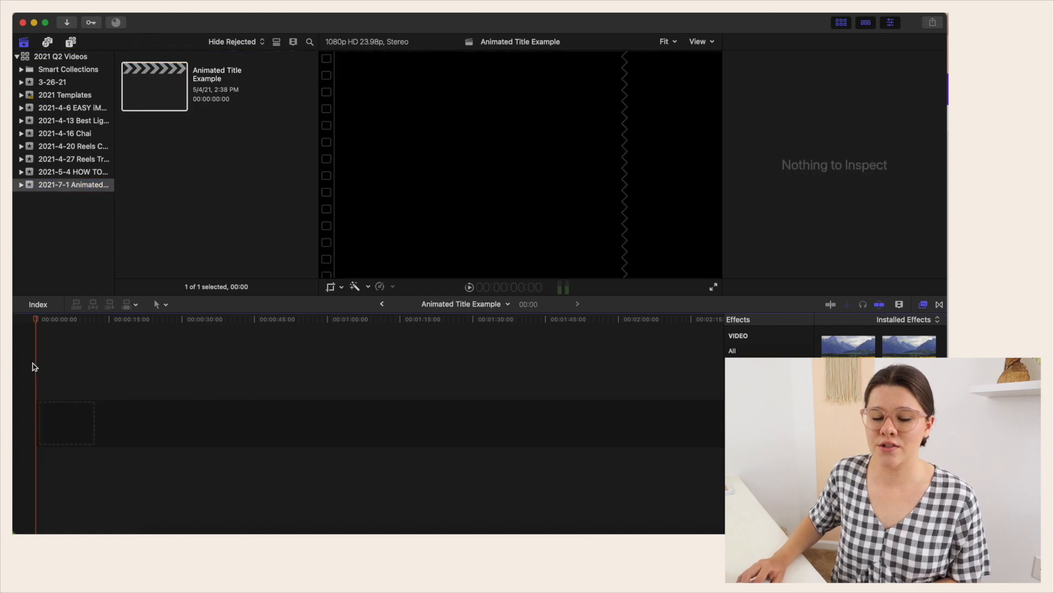
key(super+v)
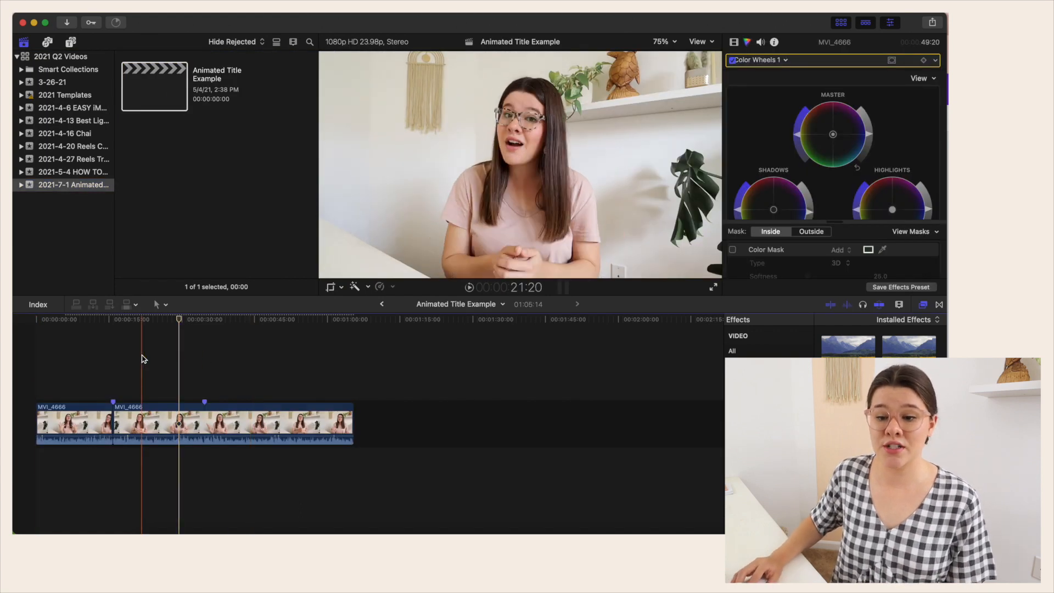
key(super+=)
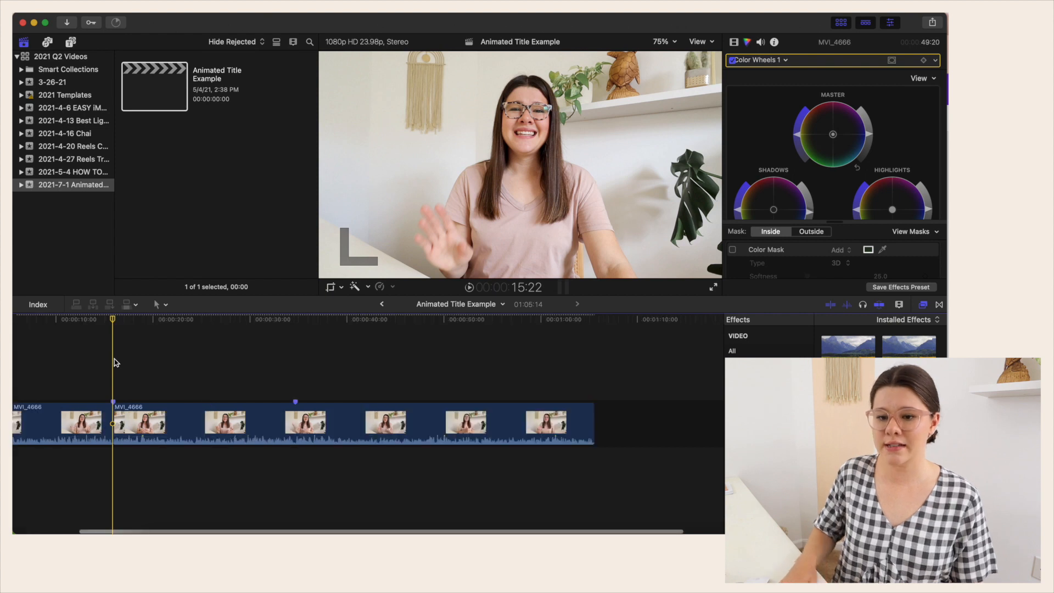
scroll(117, 363, left, 3)
click(231, 378)
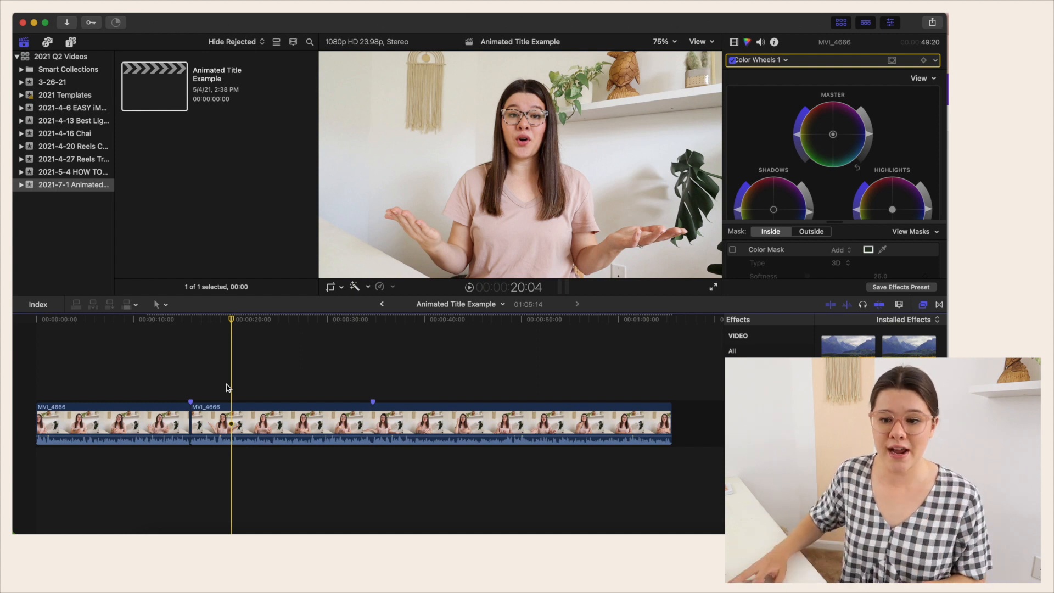
Preview YouTube Titles.mp4 from the *TRANSITIONS folder and insert it between the two MVI_4666 clips.
click(155, 533)
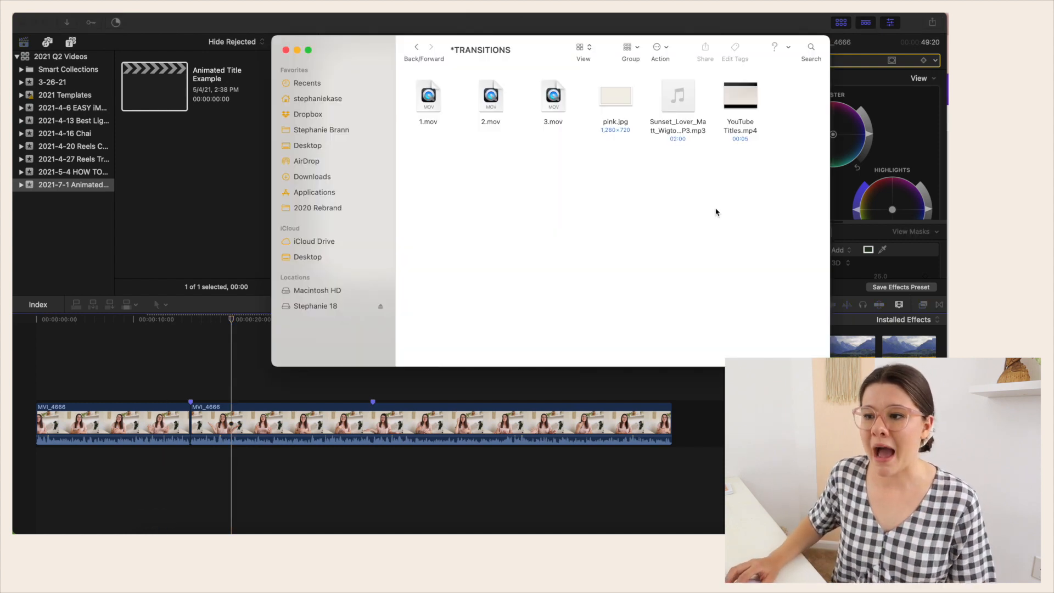
click(739, 122)
key(space)
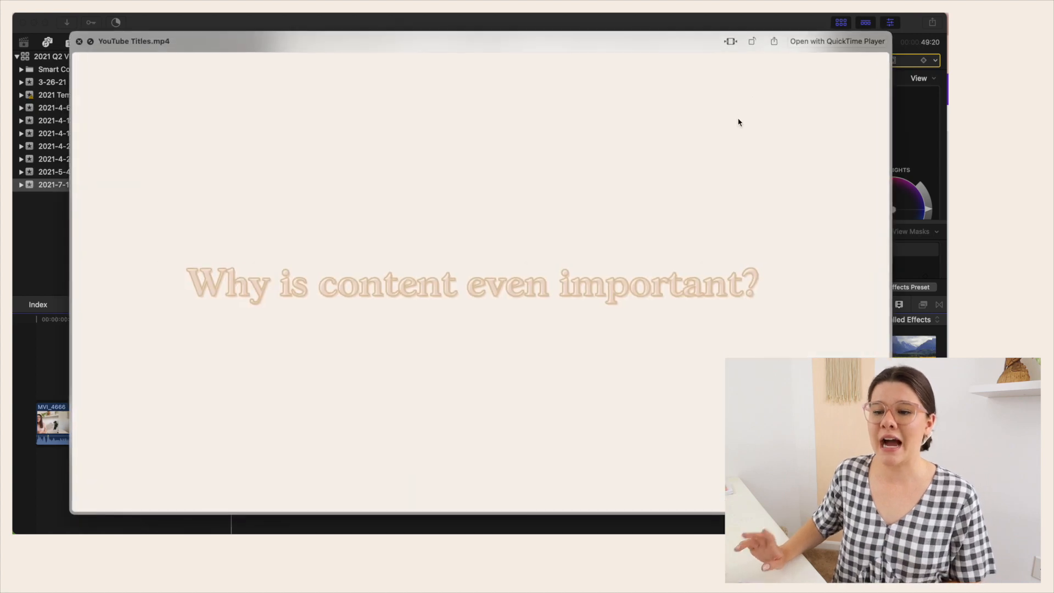
key(space)
drag(741, 127, 190, 427)
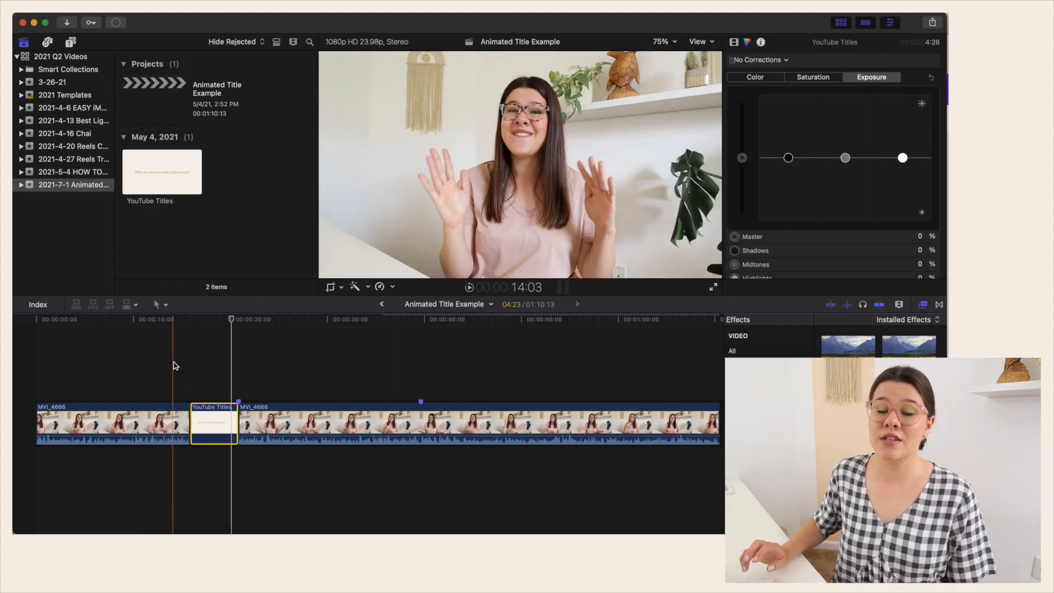
key(space)
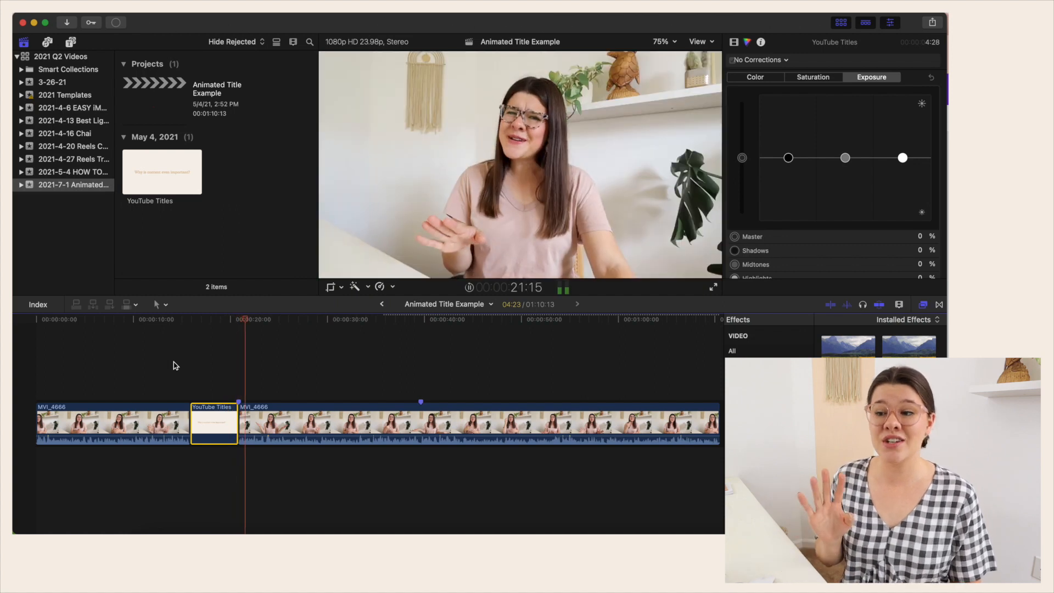
key(space)
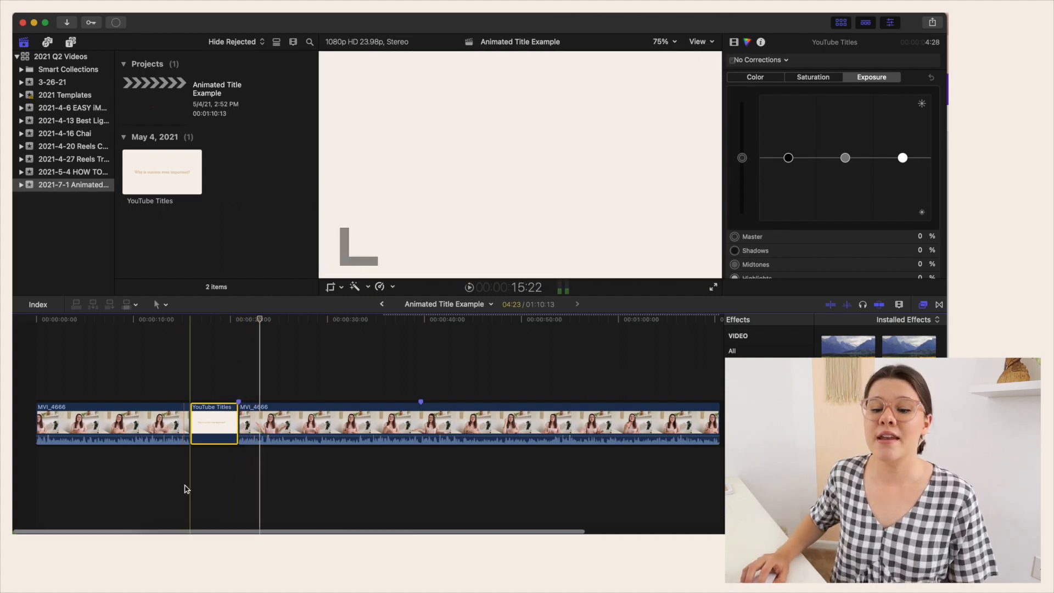
Place 1.mov from the *TRANSITIONS folder as a connected clip over the cuts at both ends of the YouTube Titles clip.
click(154, 530)
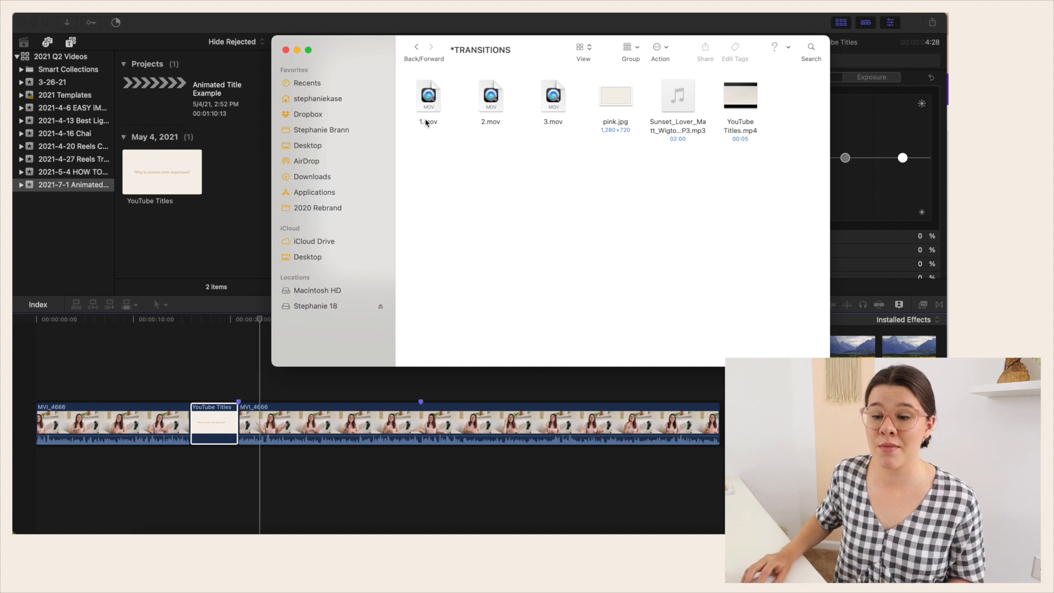
drag(427, 123, 228, 378)
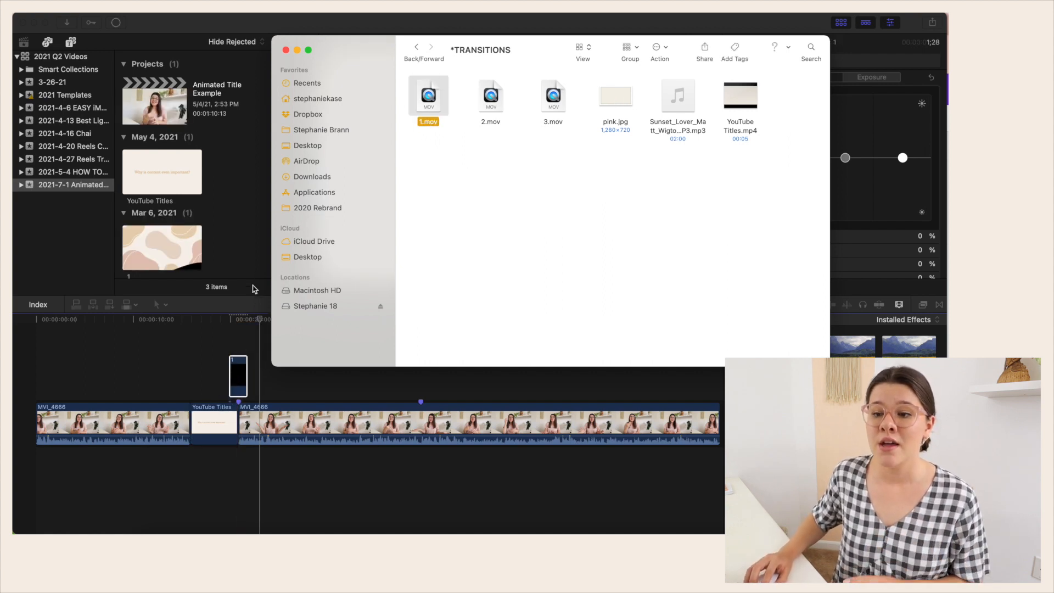
drag(428, 126, 182, 371)
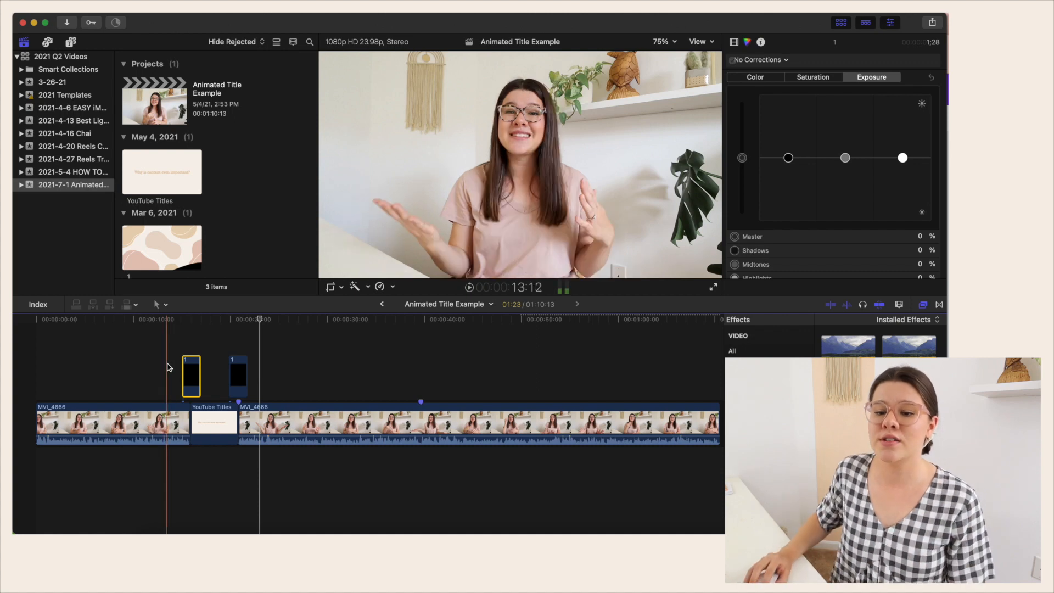
Play back the title section and examine the first transition overlay at its cut.
click(192, 336)
click(192, 359)
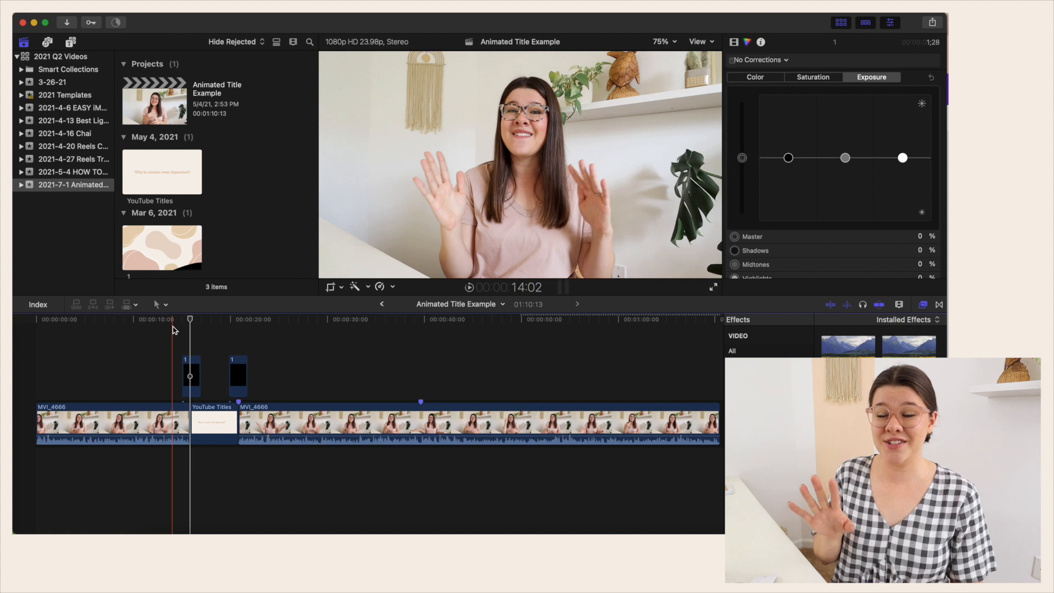
key(space)
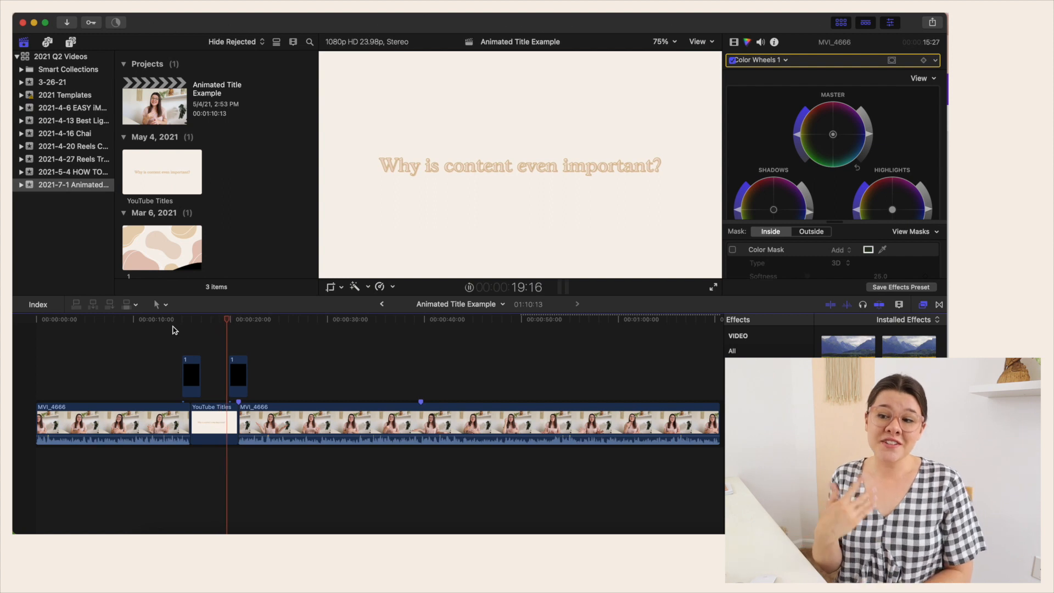
key(space)
drag(192, 365, 191, 470)
key(space)
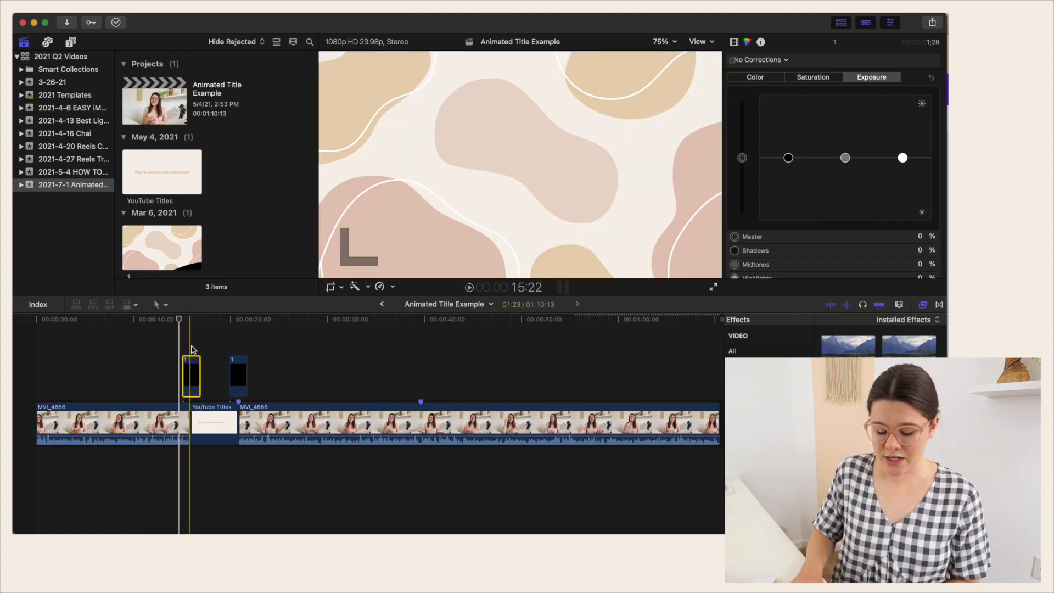
key(super+=)
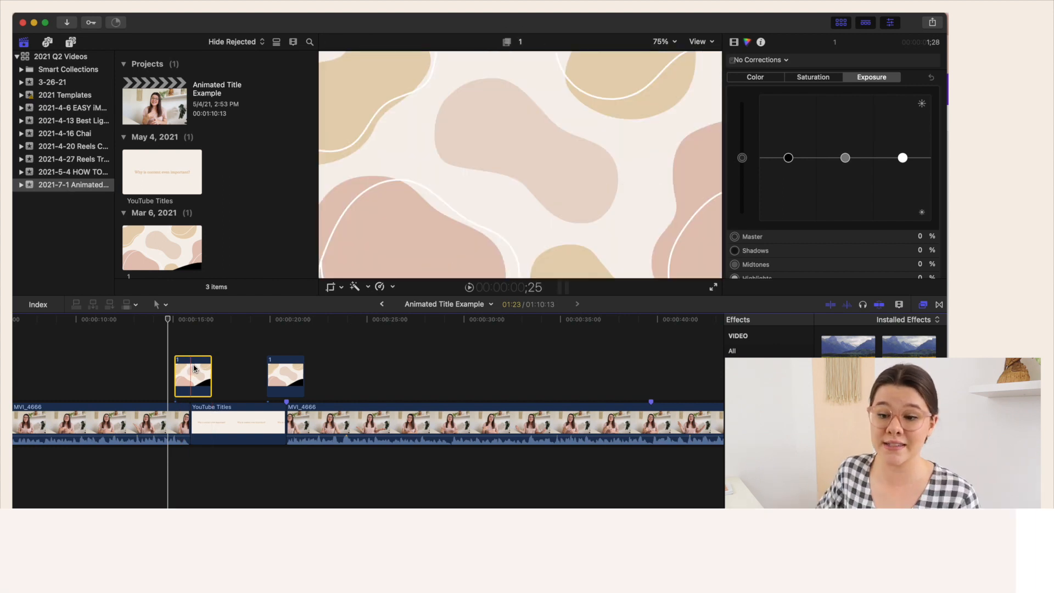
Insert pink.jpg directly before the YouTube Titles clip and trim it to end with the first transition overlay.
key(super+Tab)
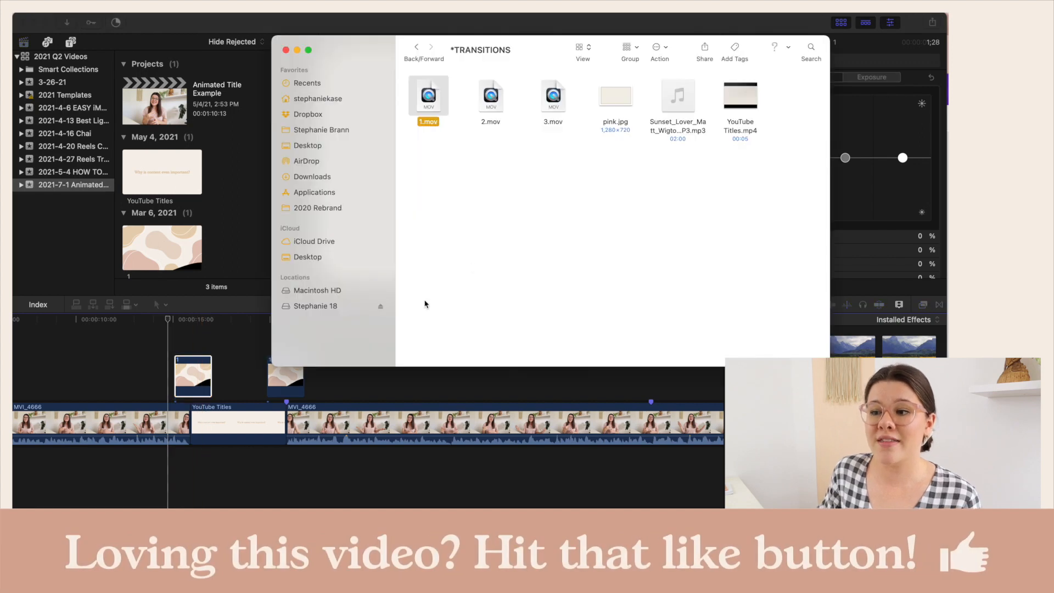
click(476, 267)
click(260, 361)
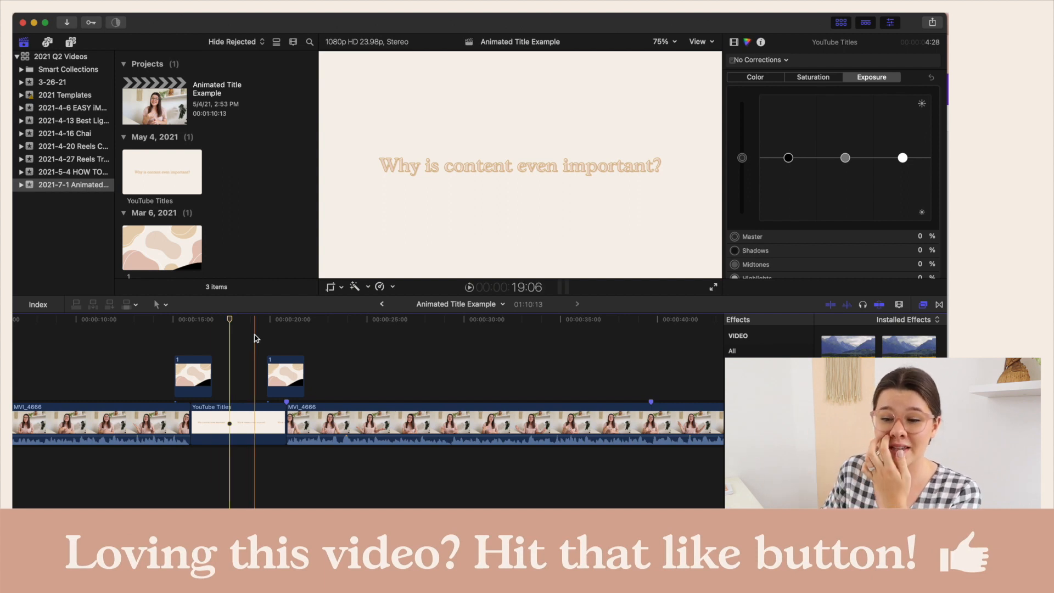
key(super+Tab)
click(614, 106)
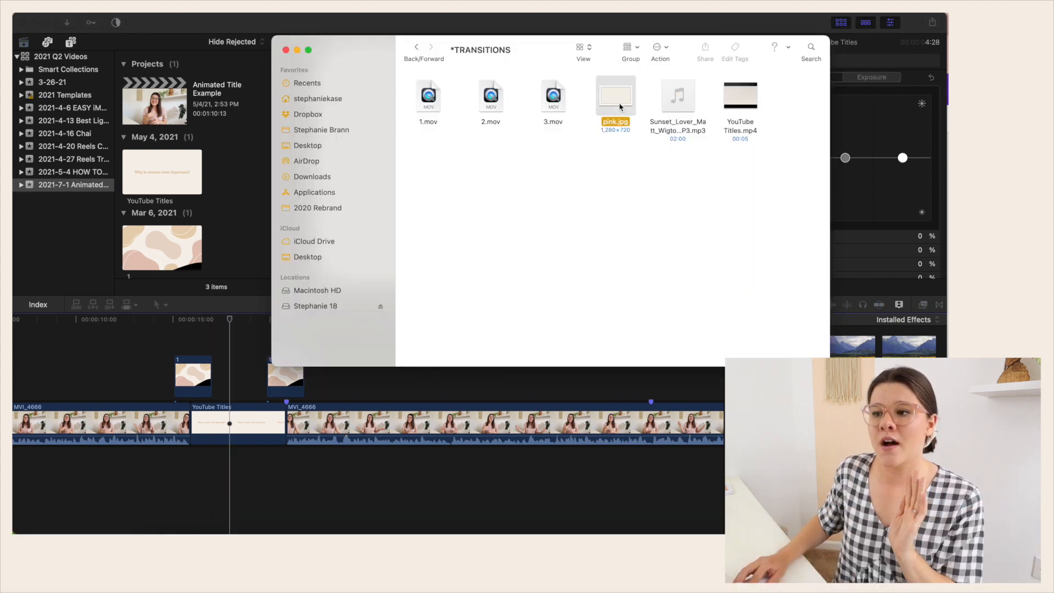
drag(614, 103, 190, 432)
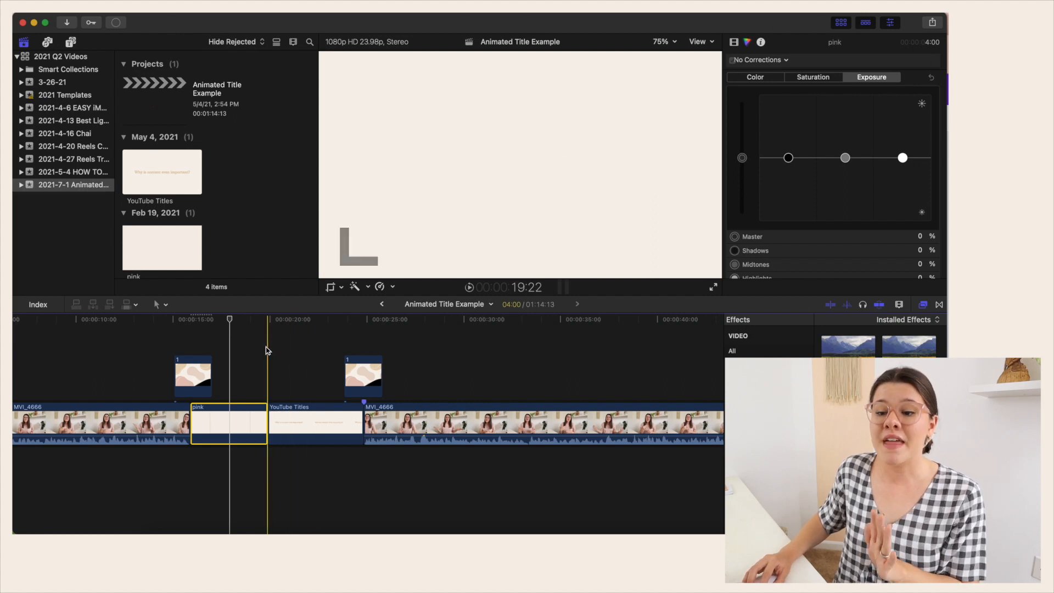
drag(260, 421, 212, 419)
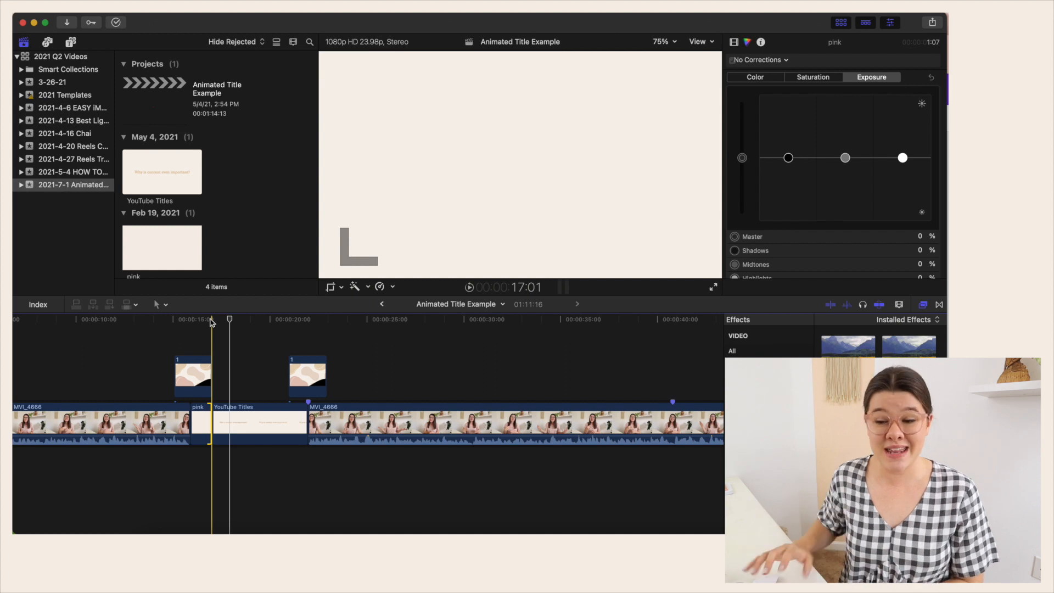
click(173, 319)
key(space)
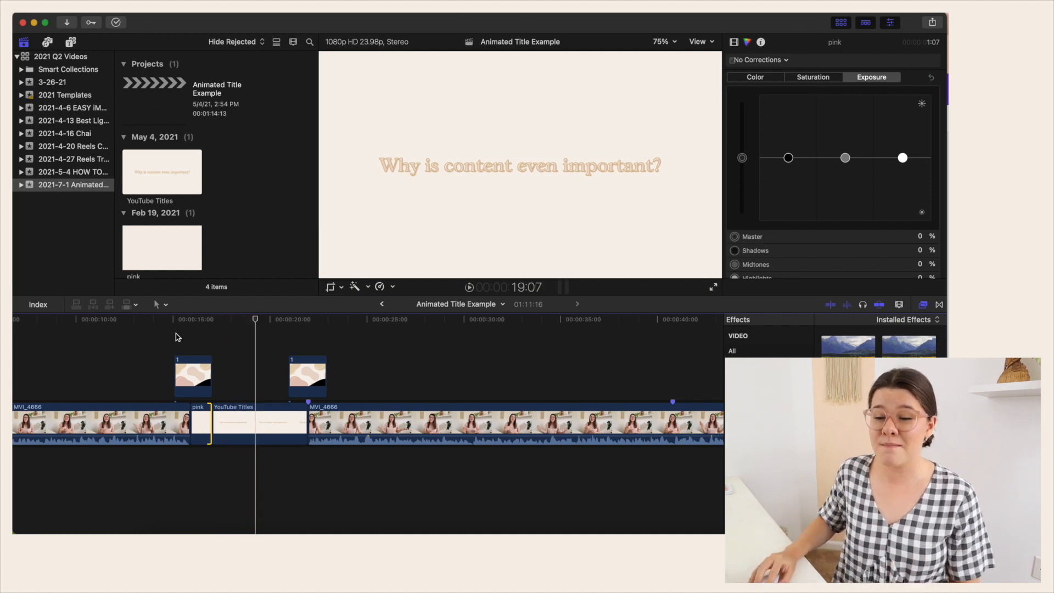
Delete the pink clip to preview the transition without it, and undo the deletion.
click(202, 417)
key(Delete)
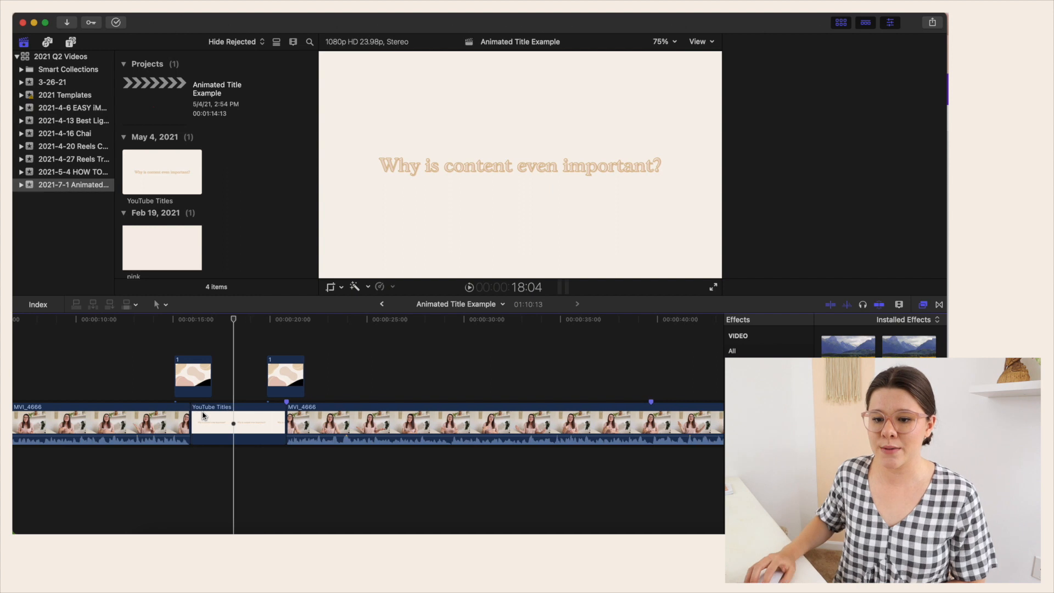
click(173, 337)
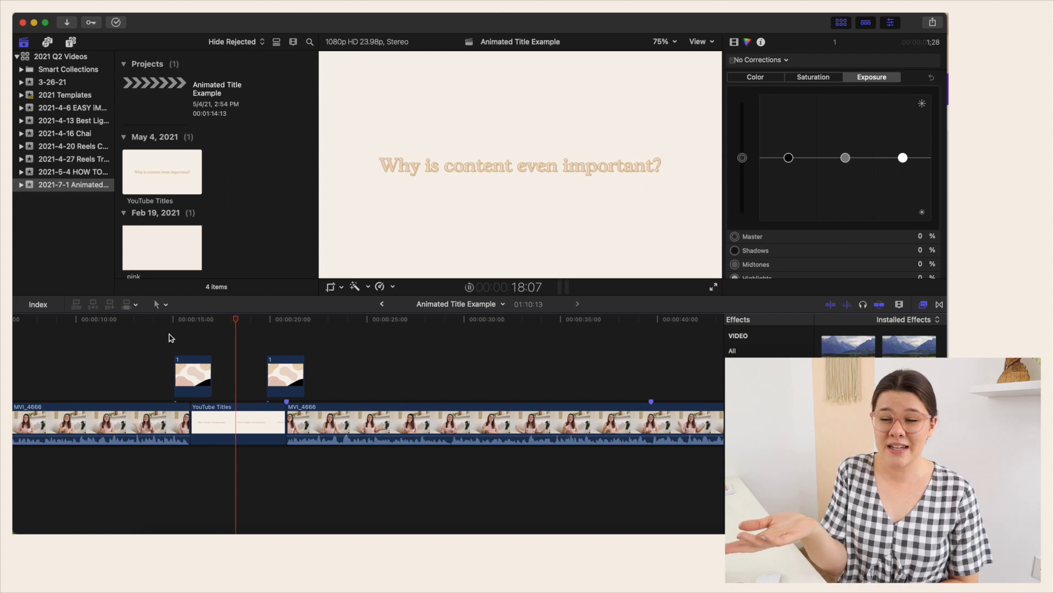
key(space)
key(super+z)
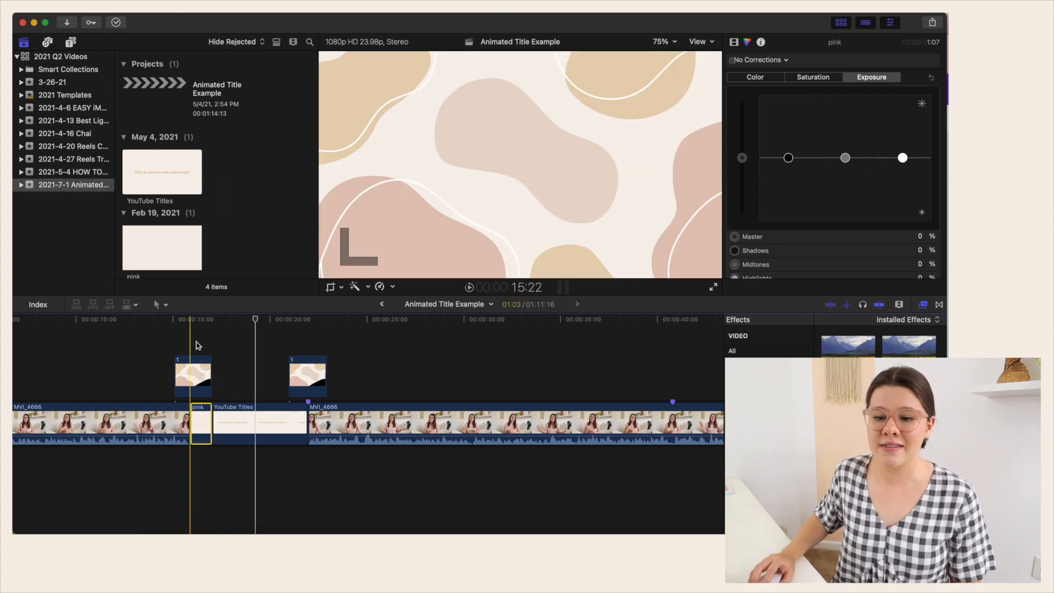
key(space)
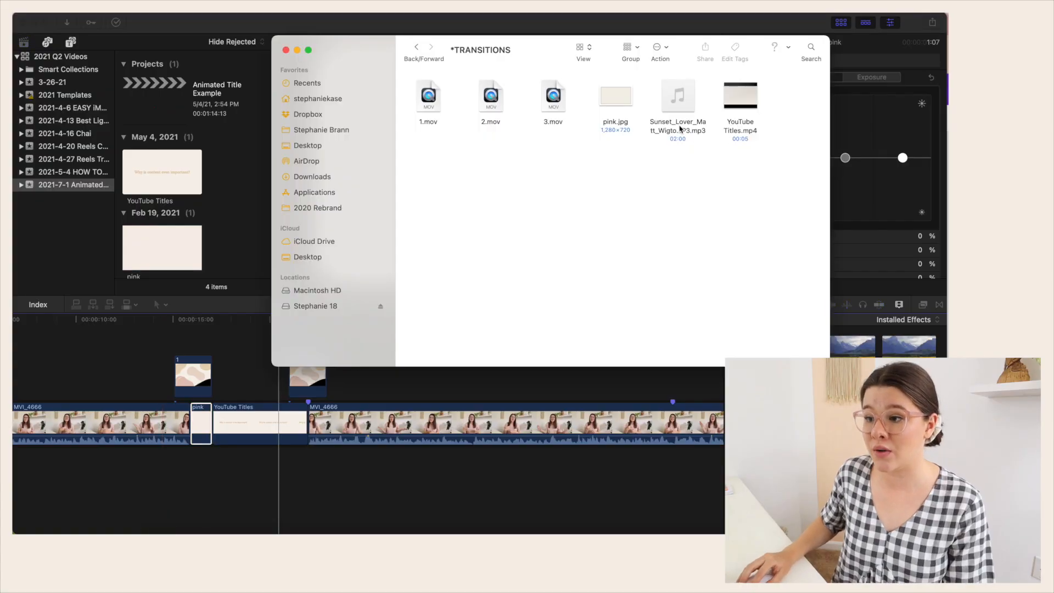
Add the Sunset_Lover instrumental MP3 beneath the video clips and shift it earlier to start at the beginning of the project.
drag(679, 129, 107, 471)
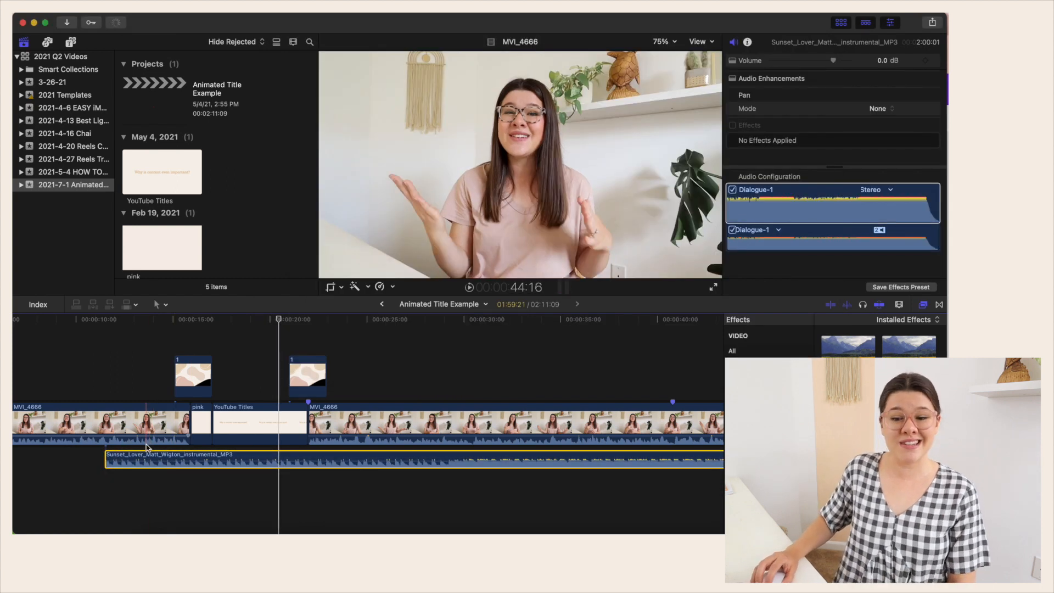
scroll(164, 453, left, 3)
drag(311, 456, 144, 456)
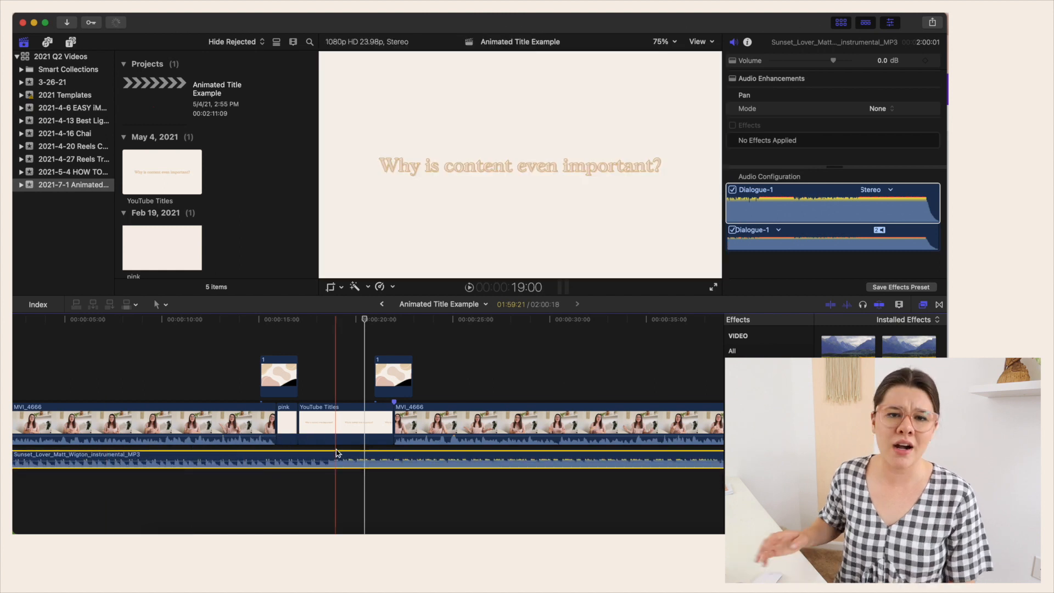
drag(379, 459, 290, 459)
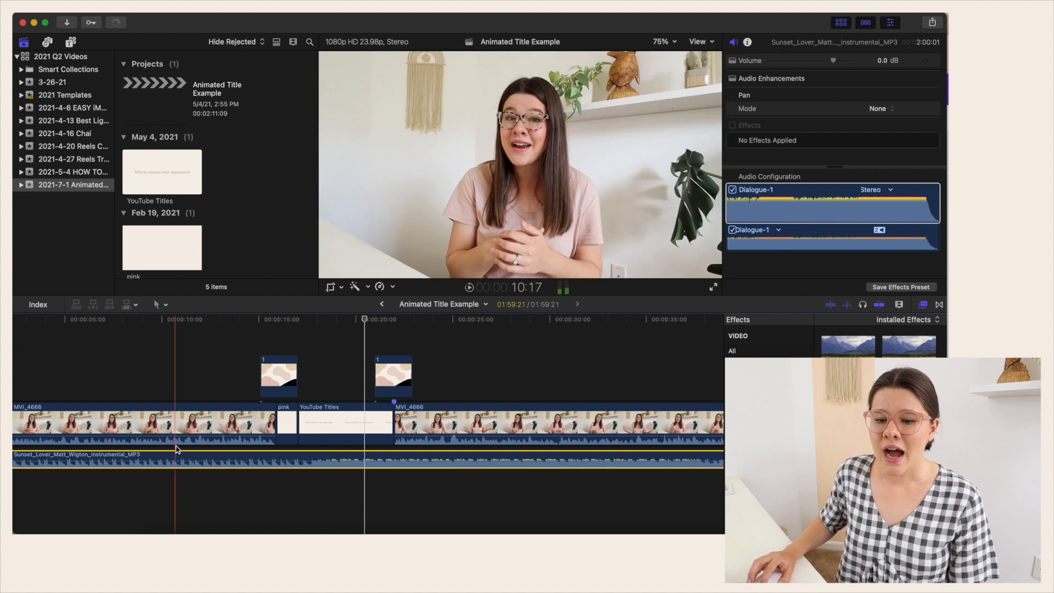
Trim the opening off the Sunset_Lover music clip and move it to start about 12 seconds into the project, before the title section.
scroll(123, 450, left, 3)
click(38, 458)
drag(38, 455, 74, 455)
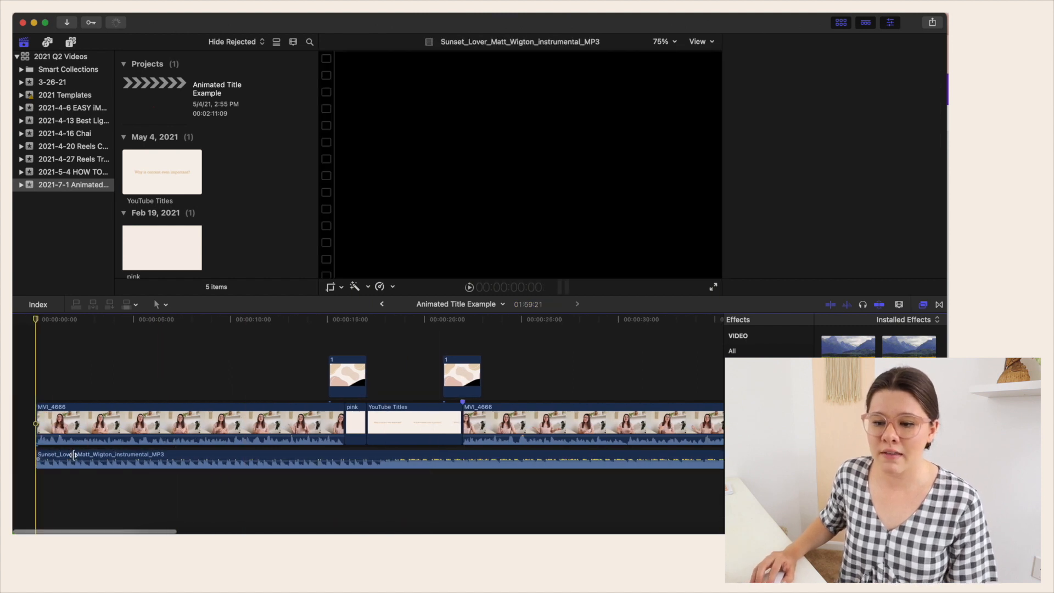
drag(315, 451, 322, 457)
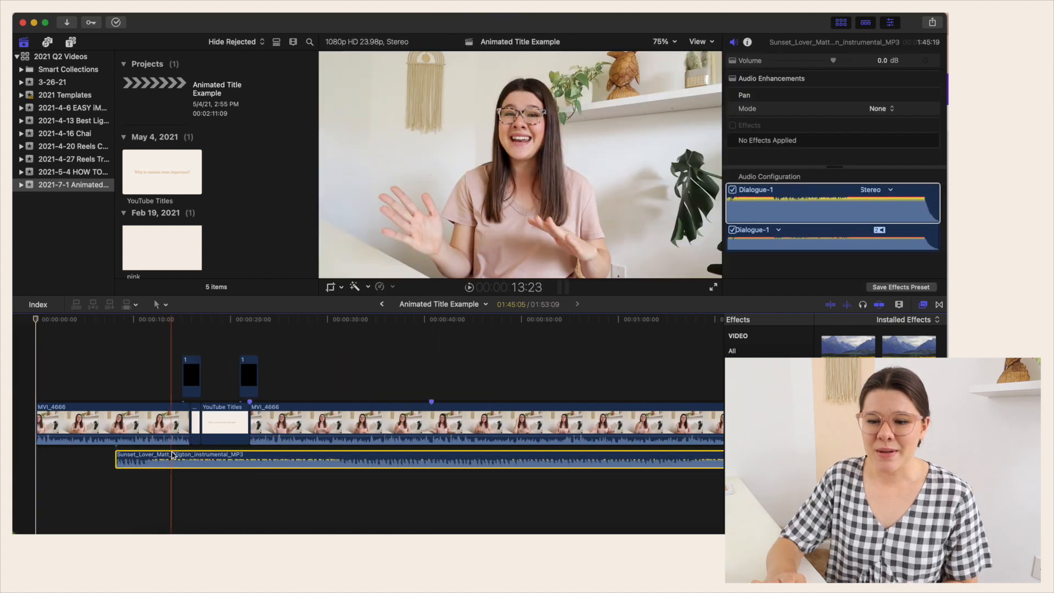
drag(179, 457, 233, 457)
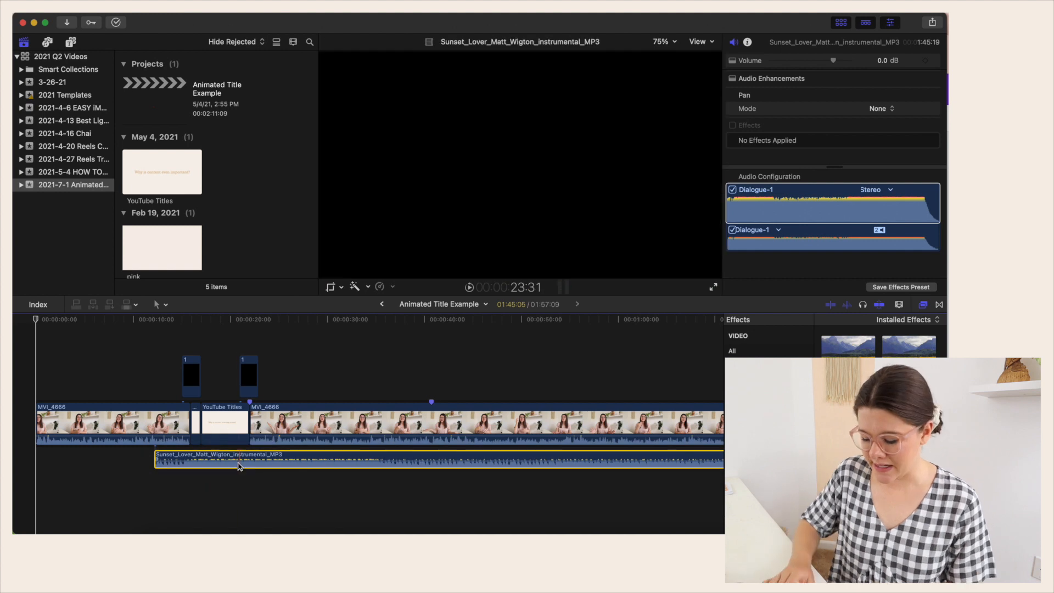
Play back the first transition and the title start to check how the music lines up and how loud it is.
key(F12)
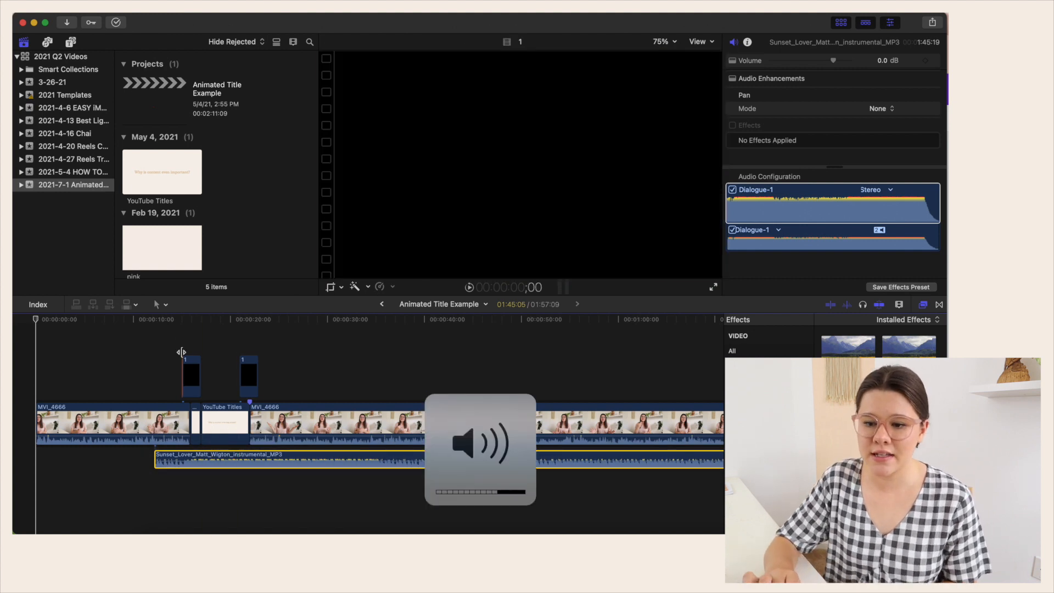
key(space)
key(space)
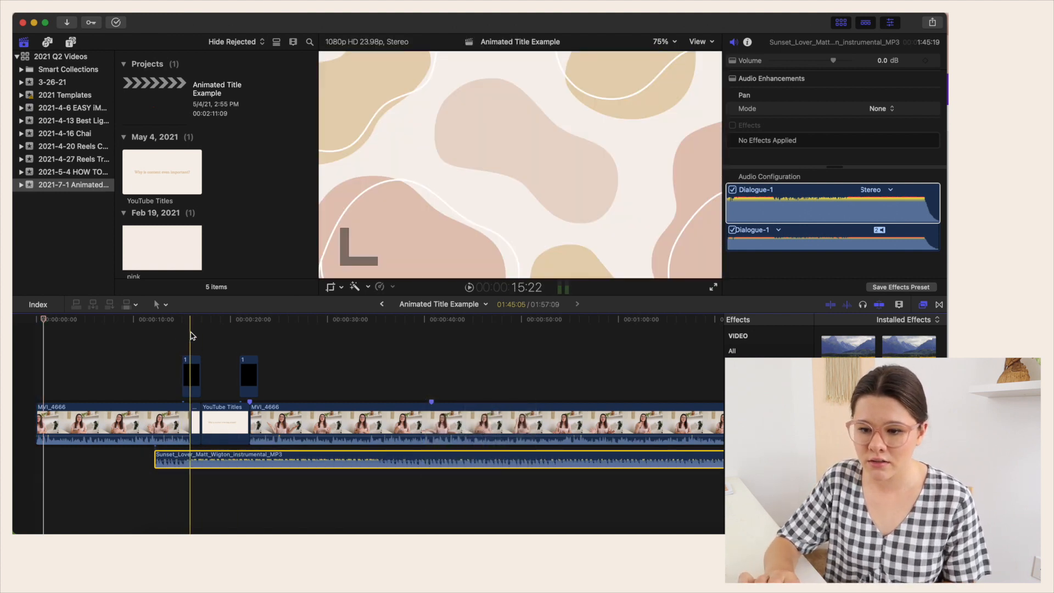
key(space)
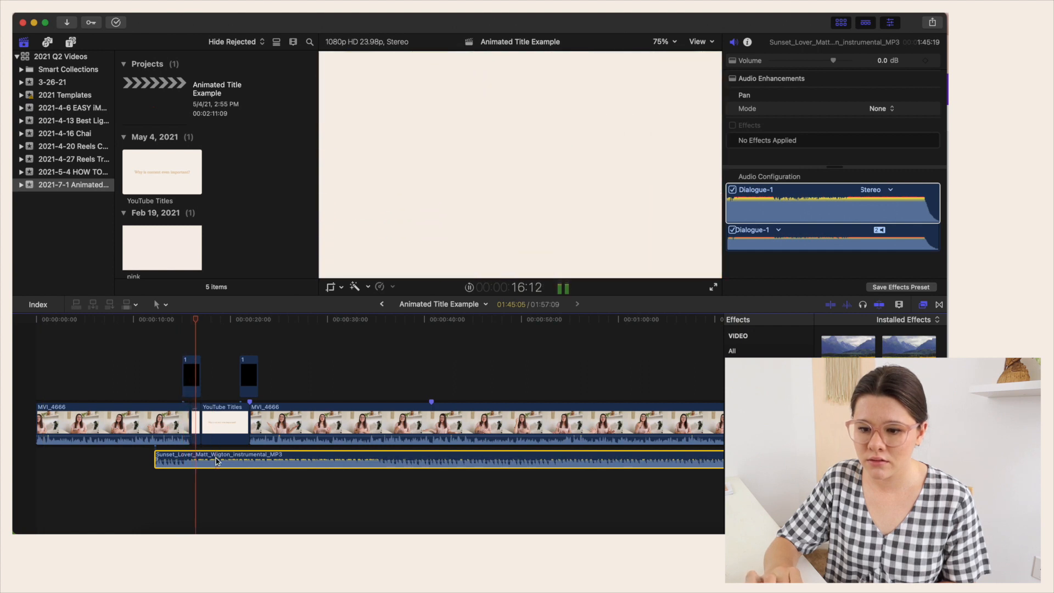
key(space)
Lower the music clip's volume to -22 dB, listen to it under the title, and readjust the volume to -13 dB.
drag(215, 459, 226, 463)
key(space)
key(XF86AudioRaiseVolume)
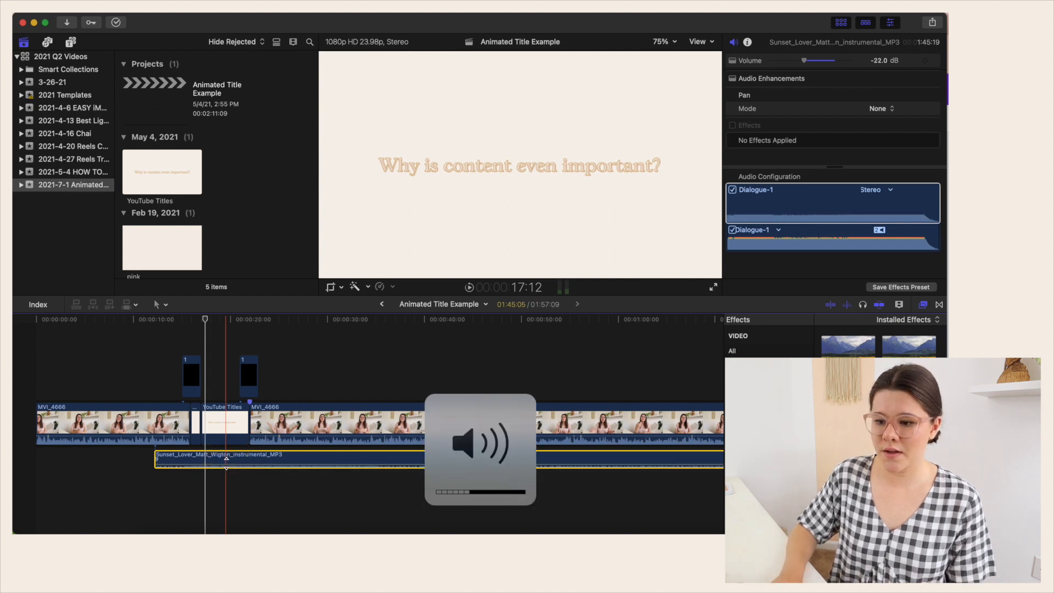
key(space)
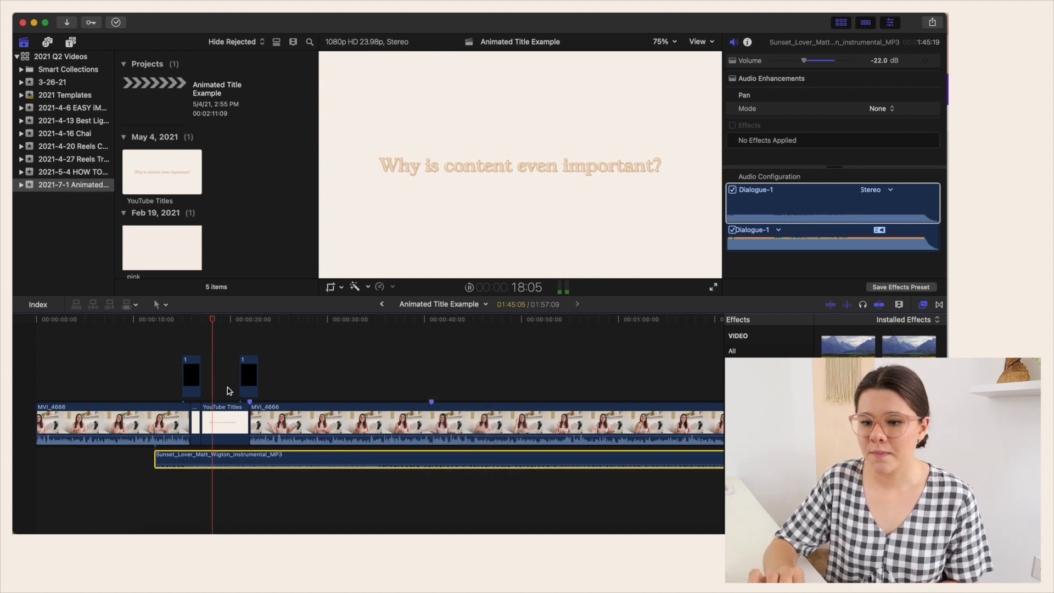
drag(250, 464, 249, 460)
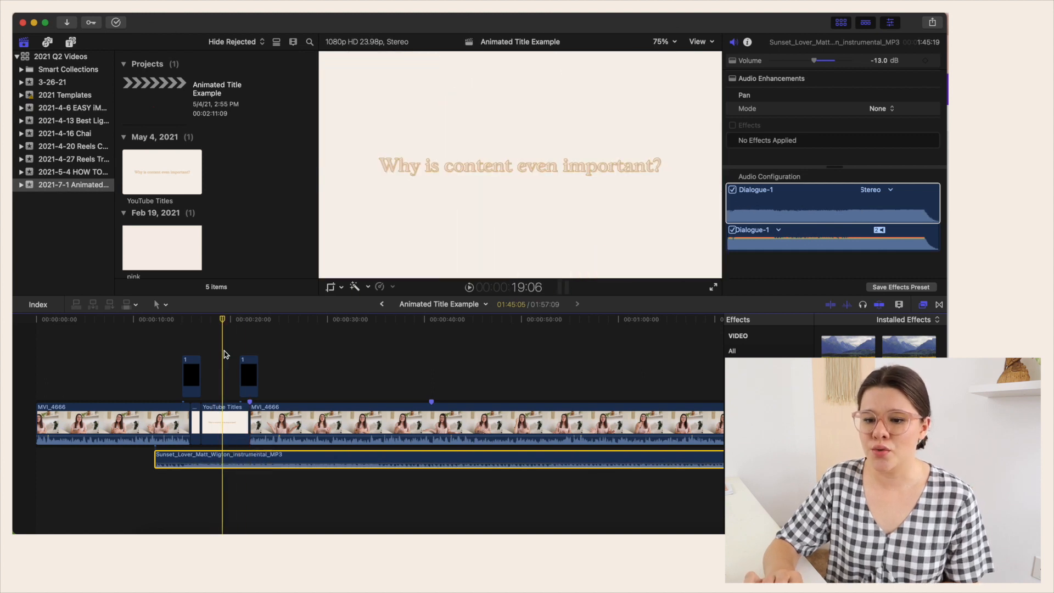
Extend the music's start under the first talking clip and lower the range before the title section to -32 dB.
drag(207, 460, 117, 455)
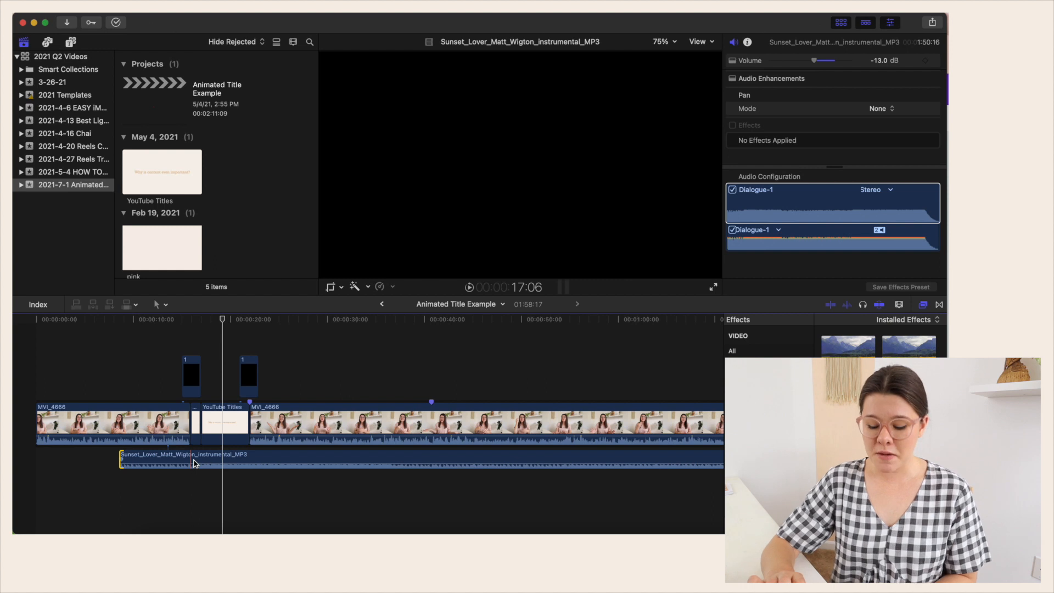
key(r)
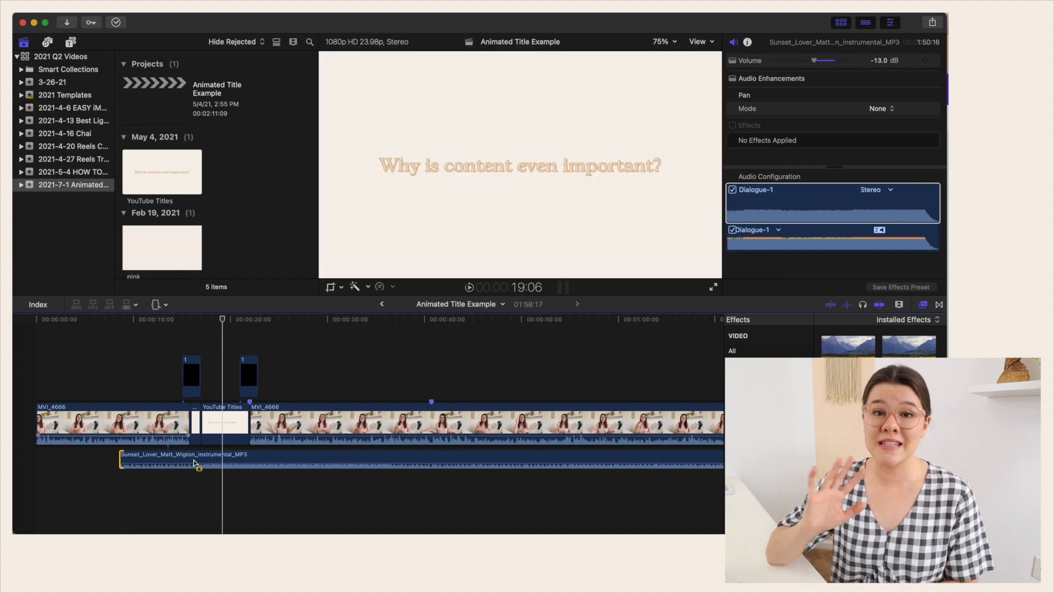
drag(190, 458, 115, 466)
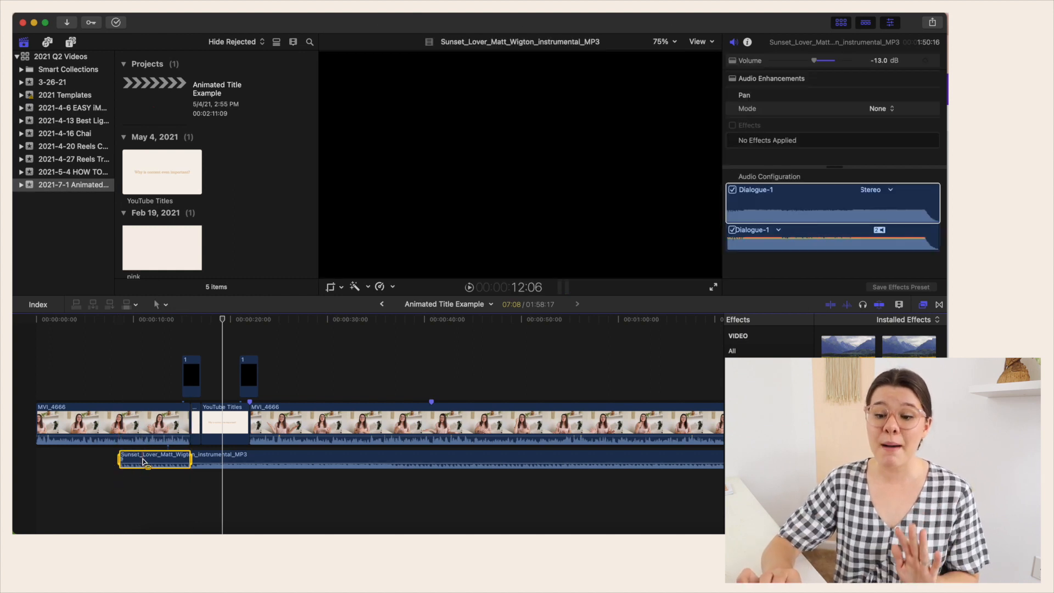
drag(151, 460, 151, 466)
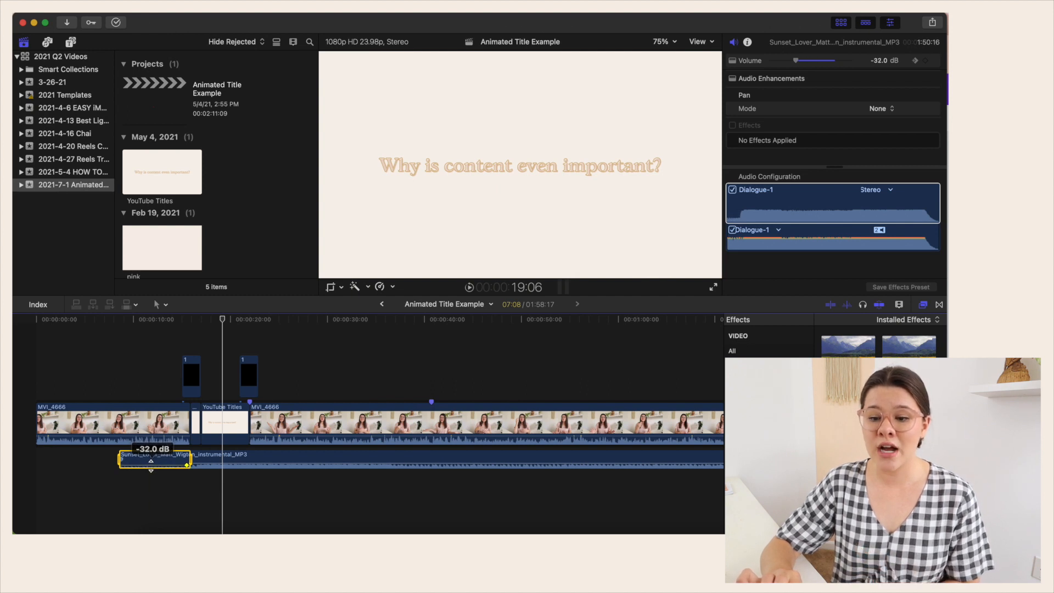
click(159, 483)
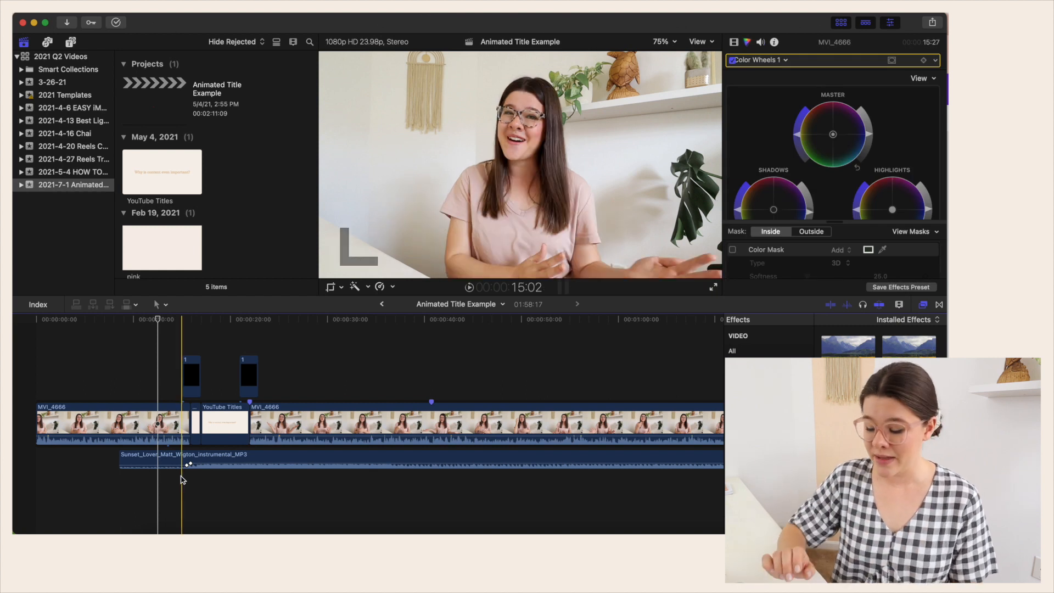
Move the -32 dB keyframe about 4 seconds earlier for a gradual rise, and extend the music back to the project's start.
key(super+equal)
drag(198, 464, 120, 474)
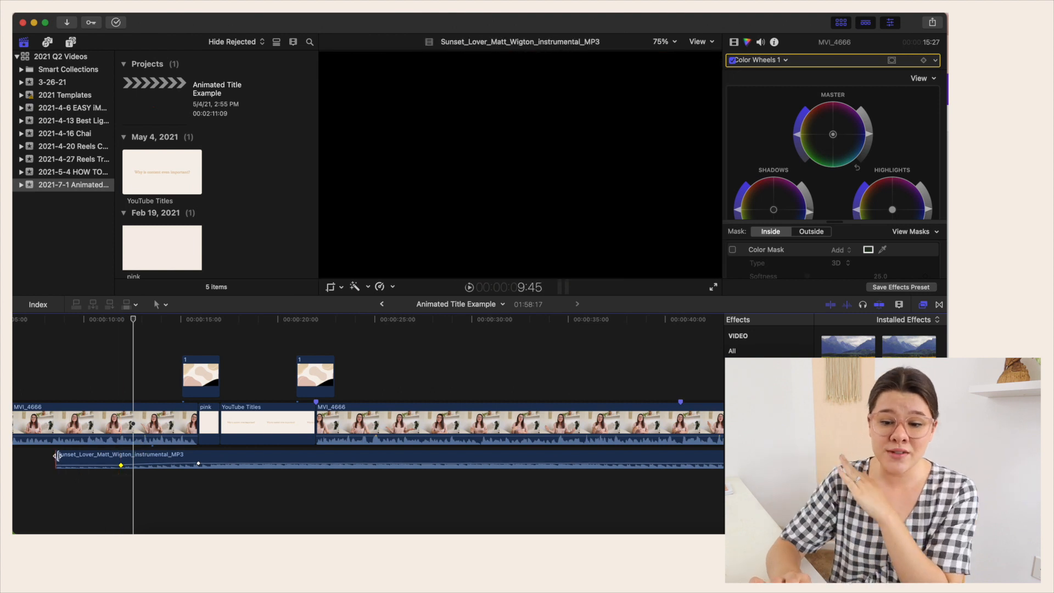
scroll(57, 455, left, 3)
click(37, 464)
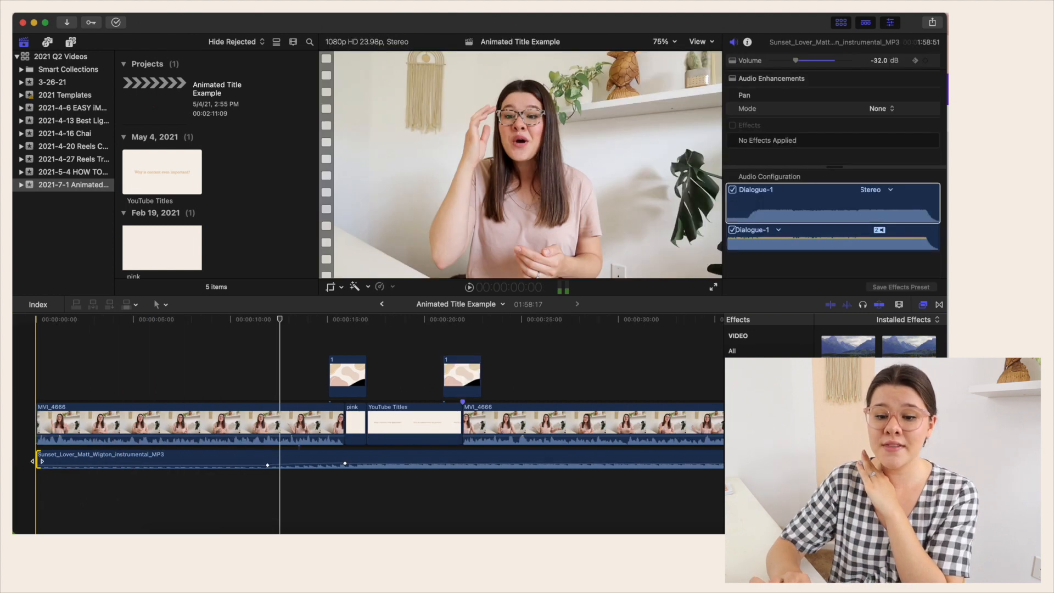
Select a range of about 17 seconds of the music from the second talking clip's start and lower it to -37 dB.
scroll(330, 441, right, 3)
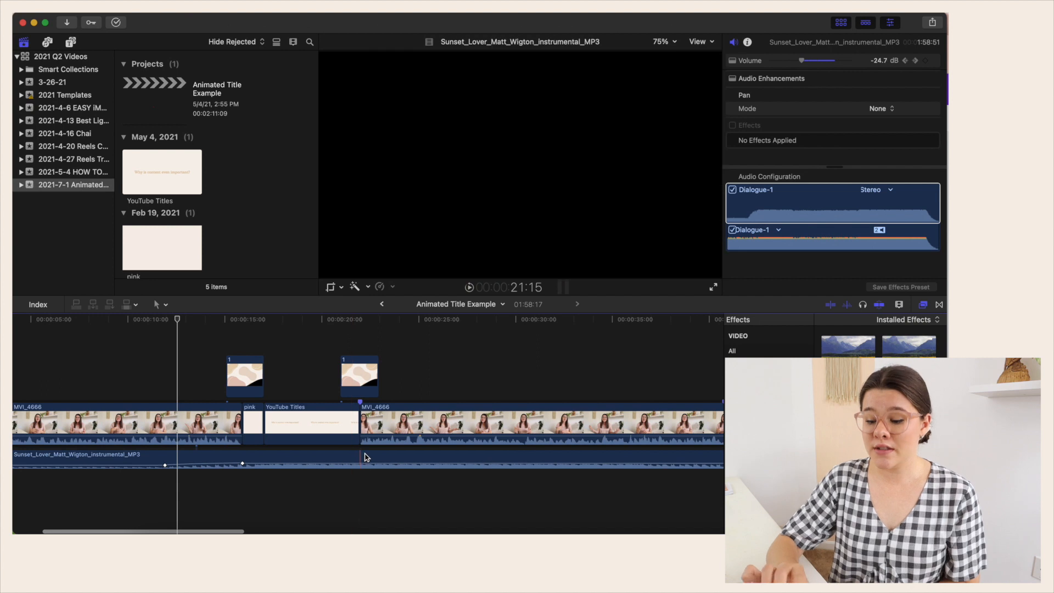
key(super+minus)
key(super+minus)
key(super+minus)
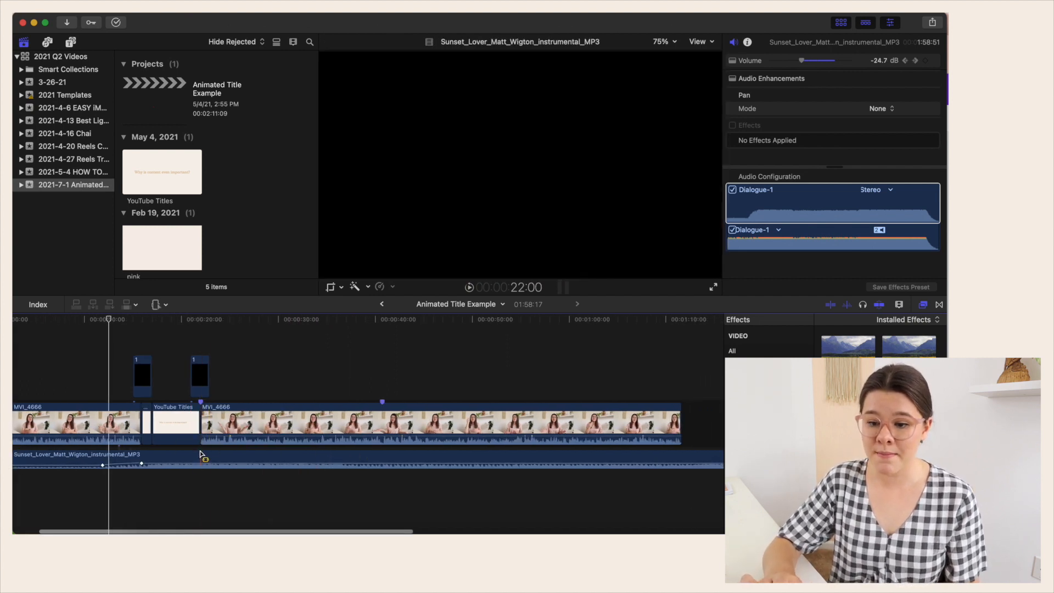
drag(201, 458, 348, 465)
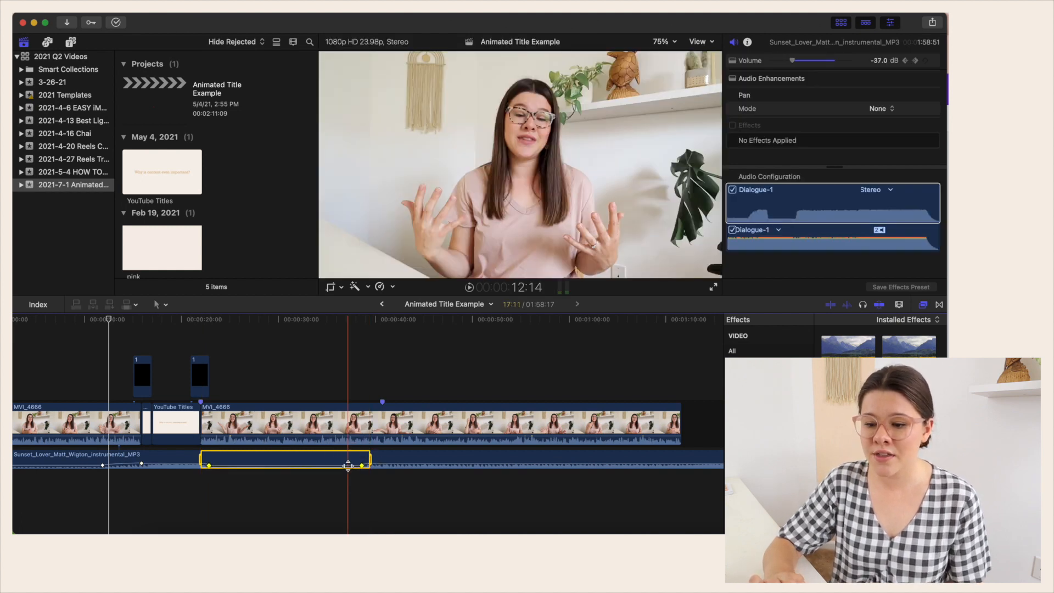
click(437, 484)
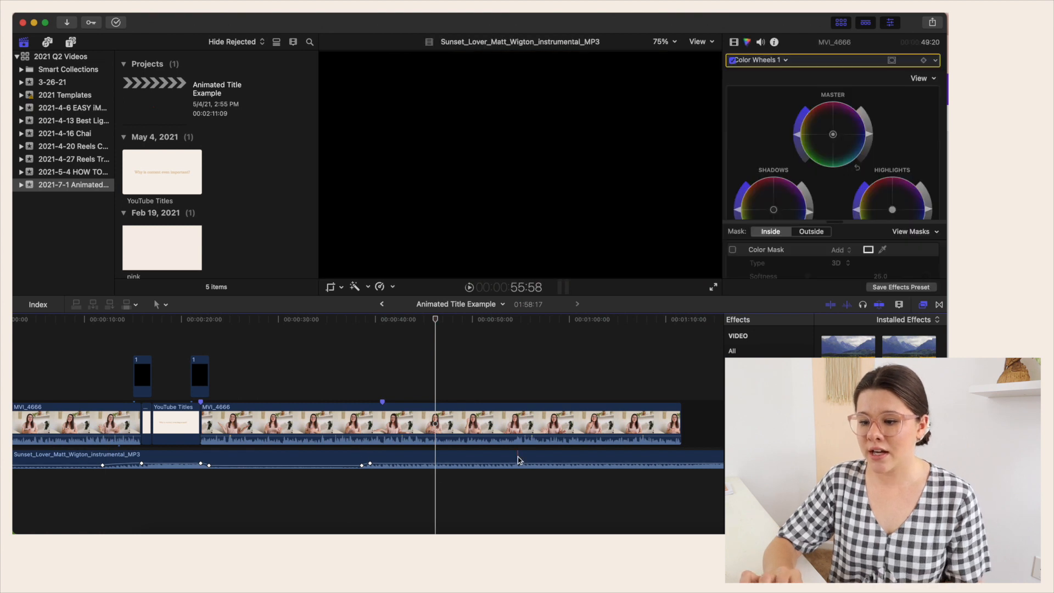
Split the music clip at about 38 seconds, just before its last volume keyframes, and delete the remaining part.
scroll(439, 457, right, 5)
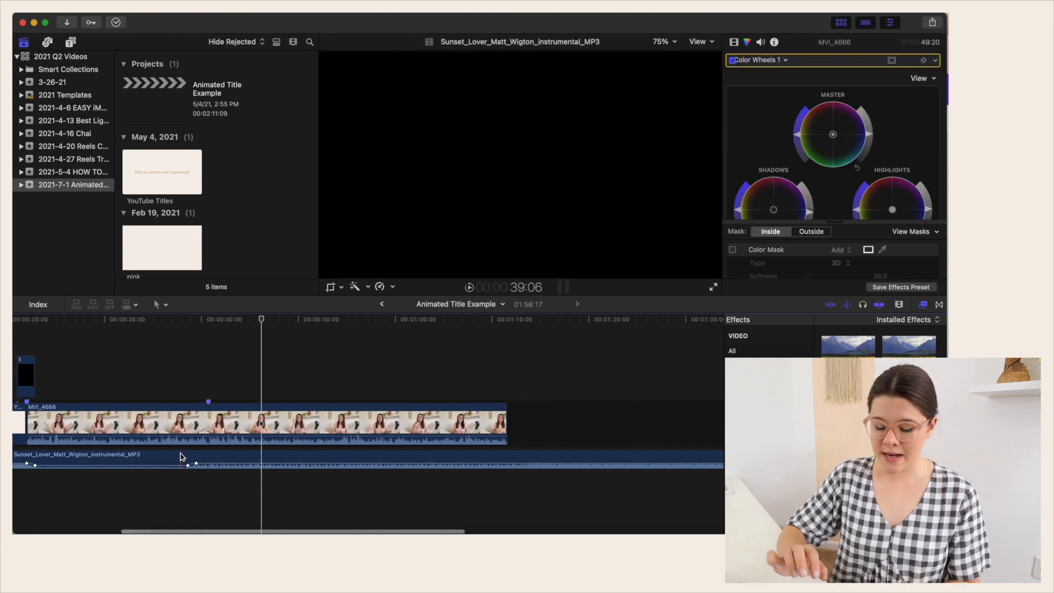
key(super+b)
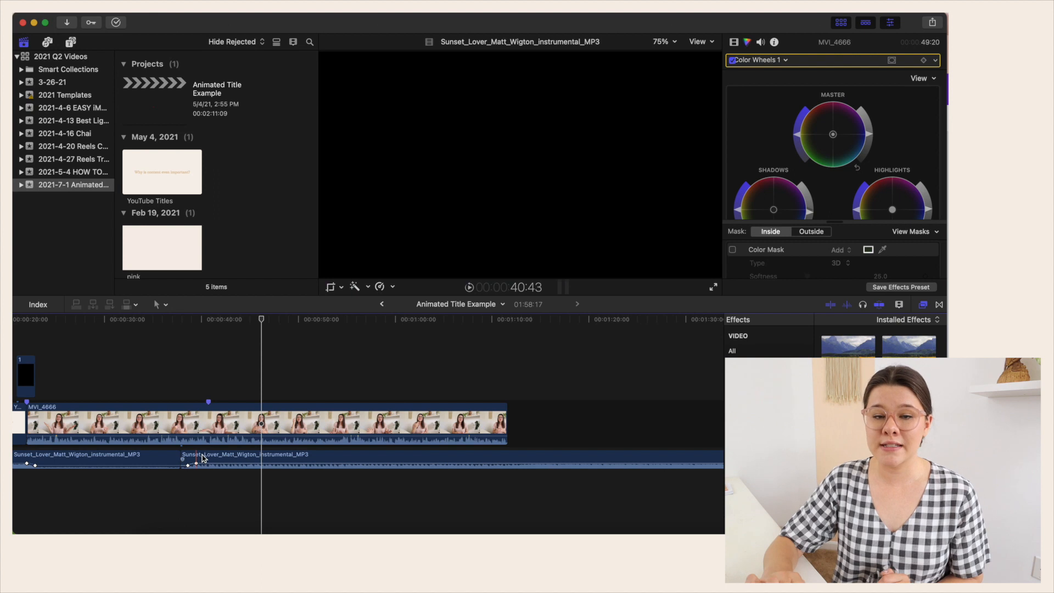
scroll(202, 459, left, 3)
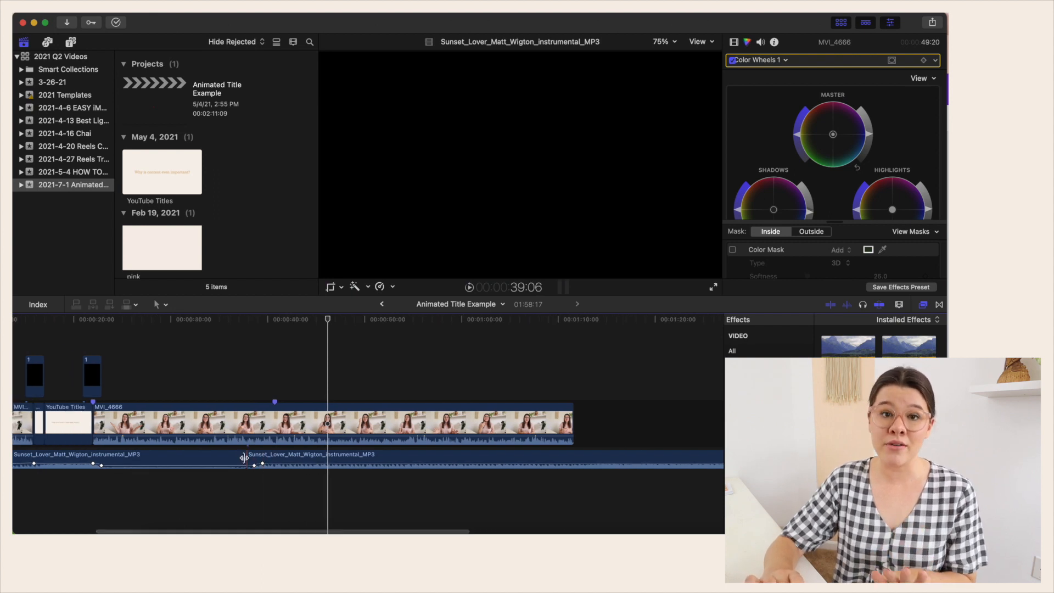
click(297, 457)
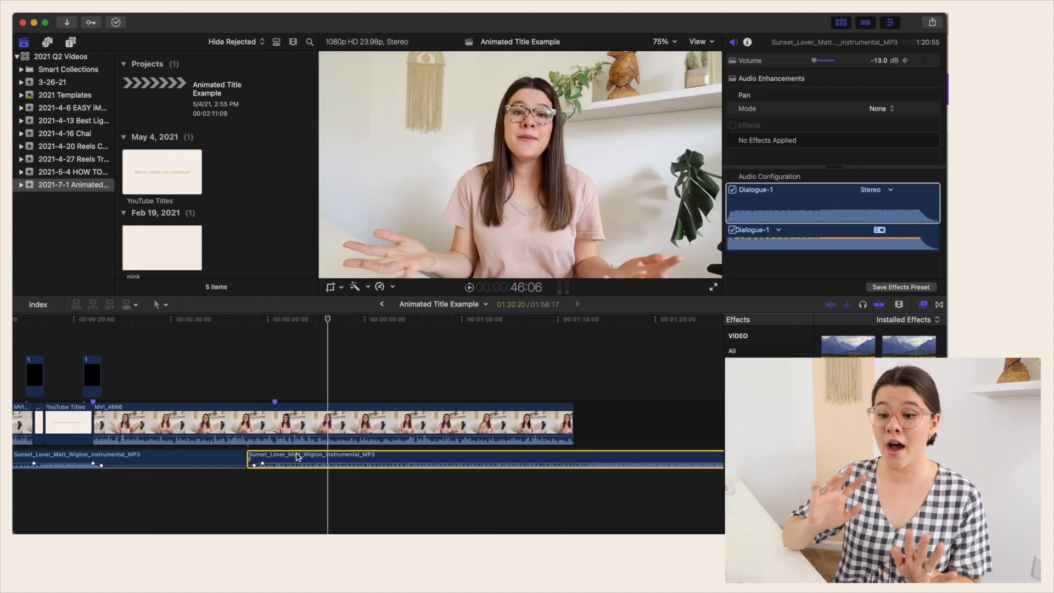
key(Delete)
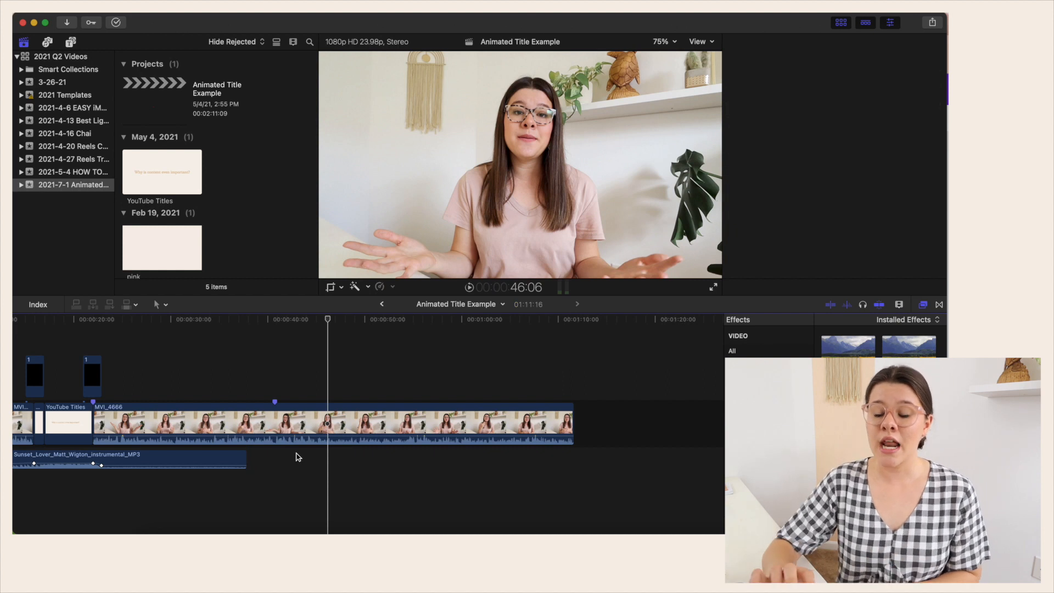
Retime the music's fade-down after a playback check, placing the -13 dB keyframe at about 20 seconds and the -37 dB keyframe at about 25 seconds.
scroll(296, 455, left, 3)
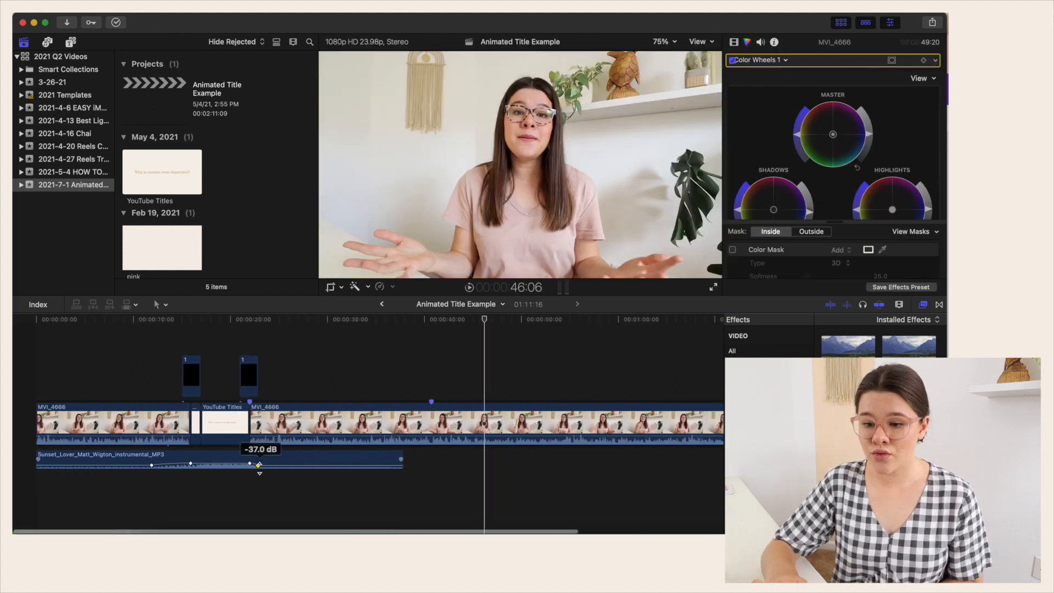
drag(259, 465, 323, 466)
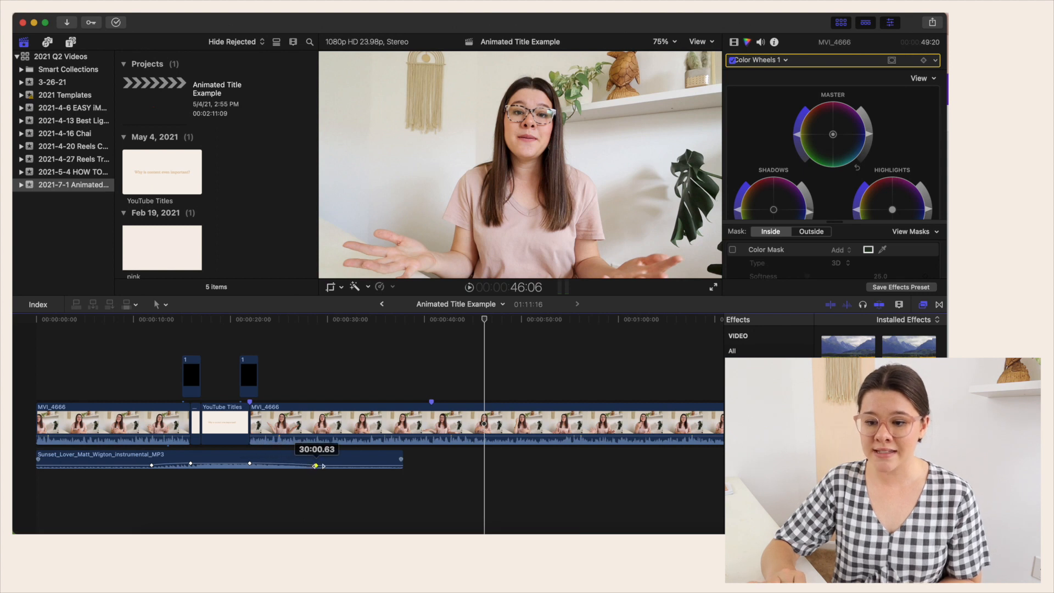
drag(303, 465, 300, 467)
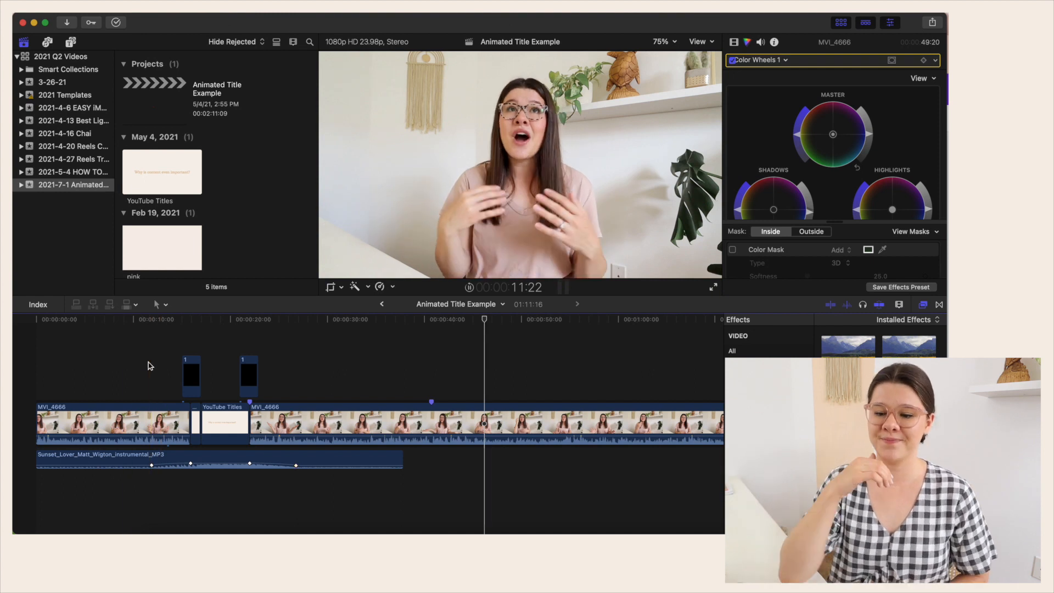
key(space)
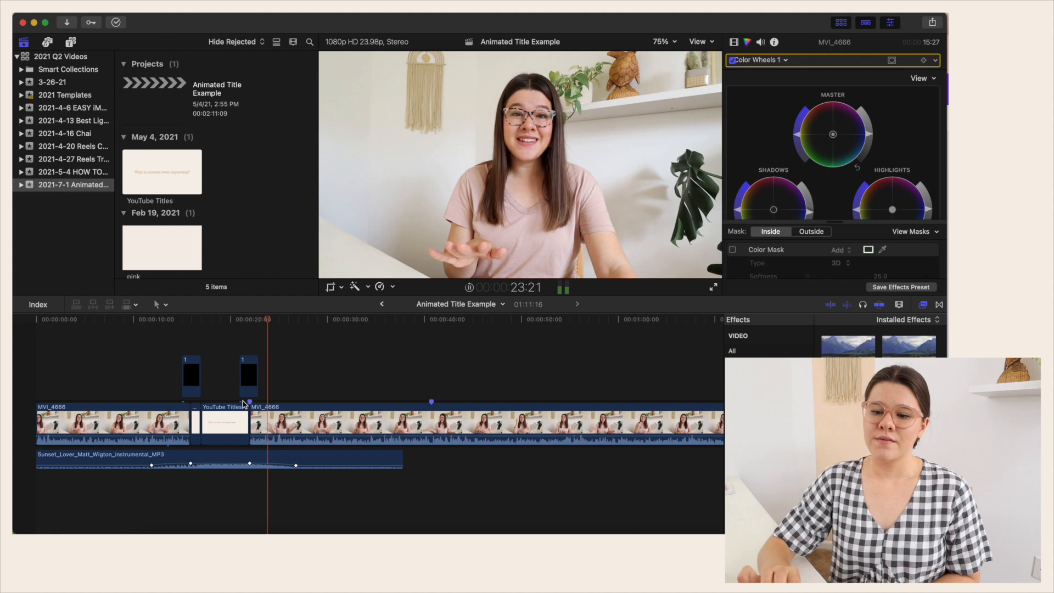
drag(250, 463, 252, 469)
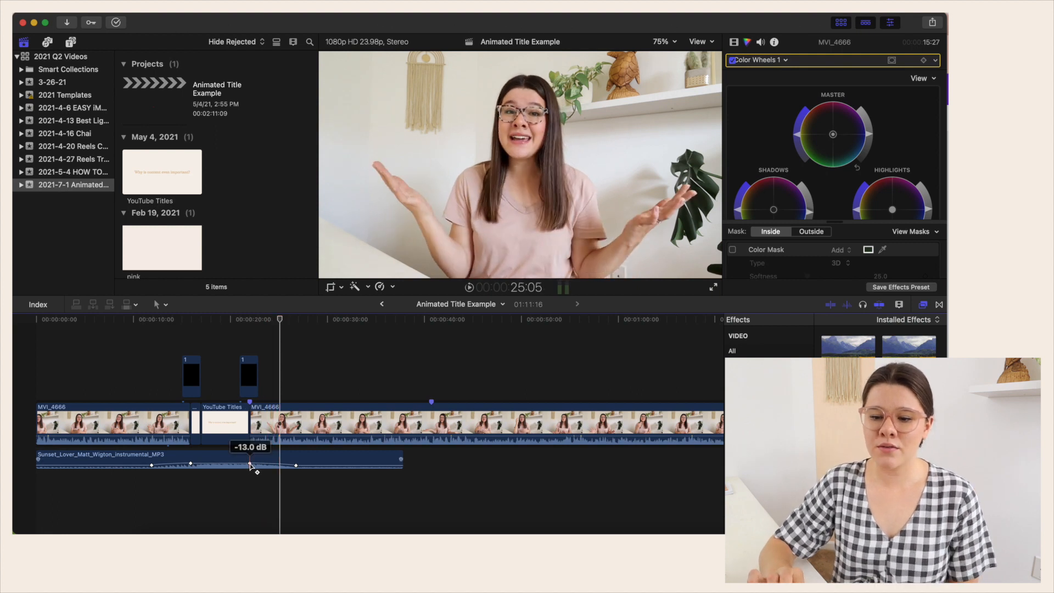
drag(230, 464, 228, 463)
drag(296, 465, 276, 465)
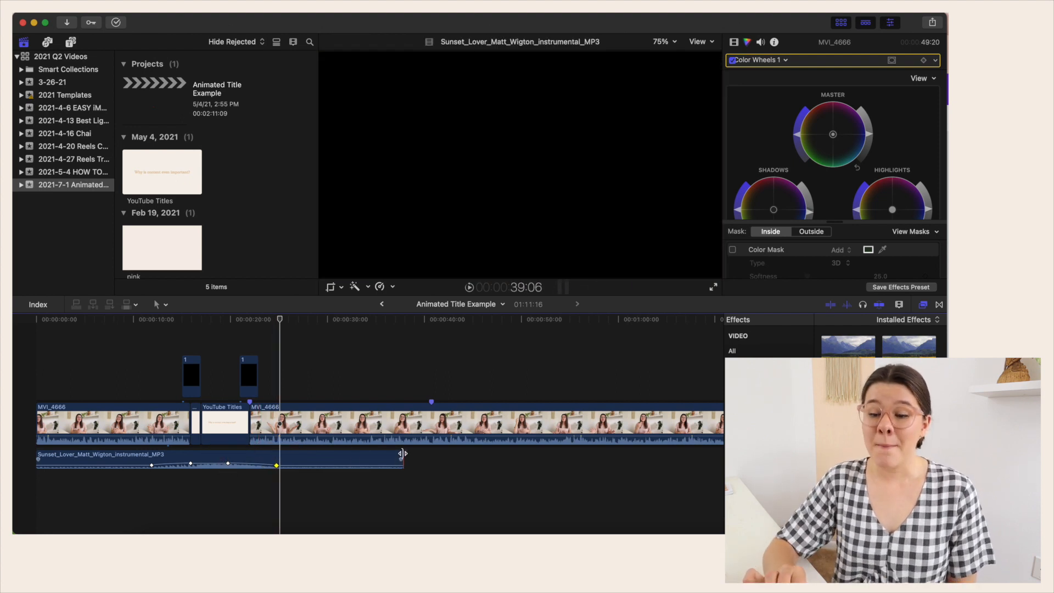
click(437, 467)
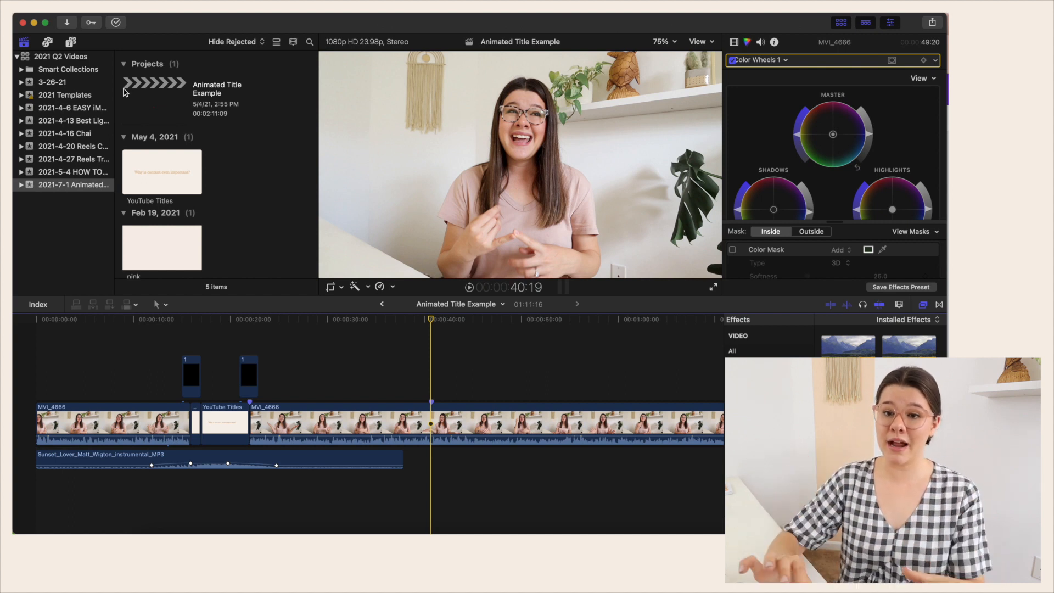
Open the 2021 Templates event and look through its saved template projects.
click(63, 95)
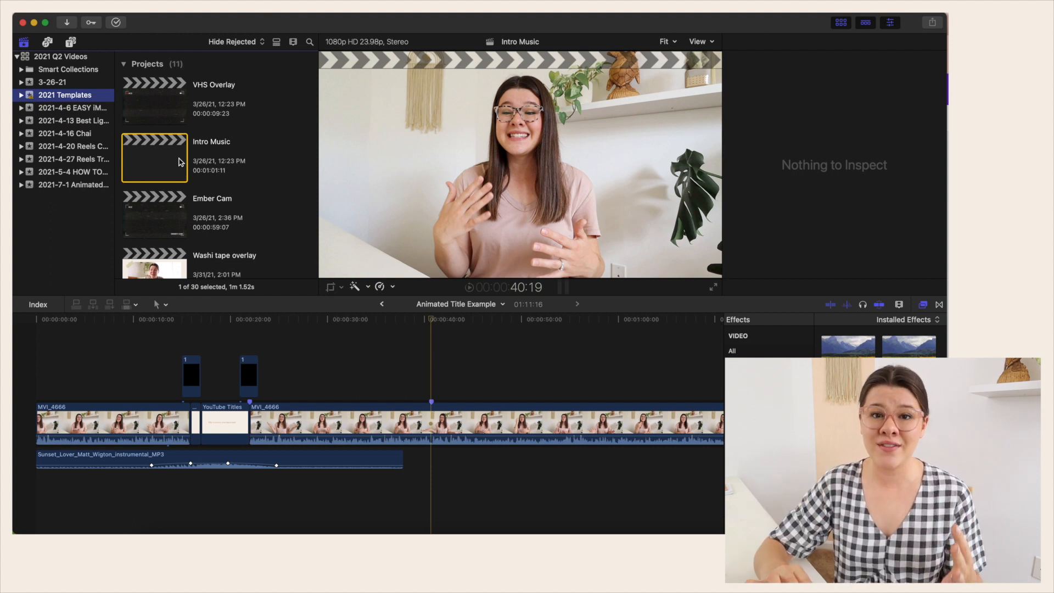
scroll(181, 162, down, 1)
scroll(181, 162, down, 10)
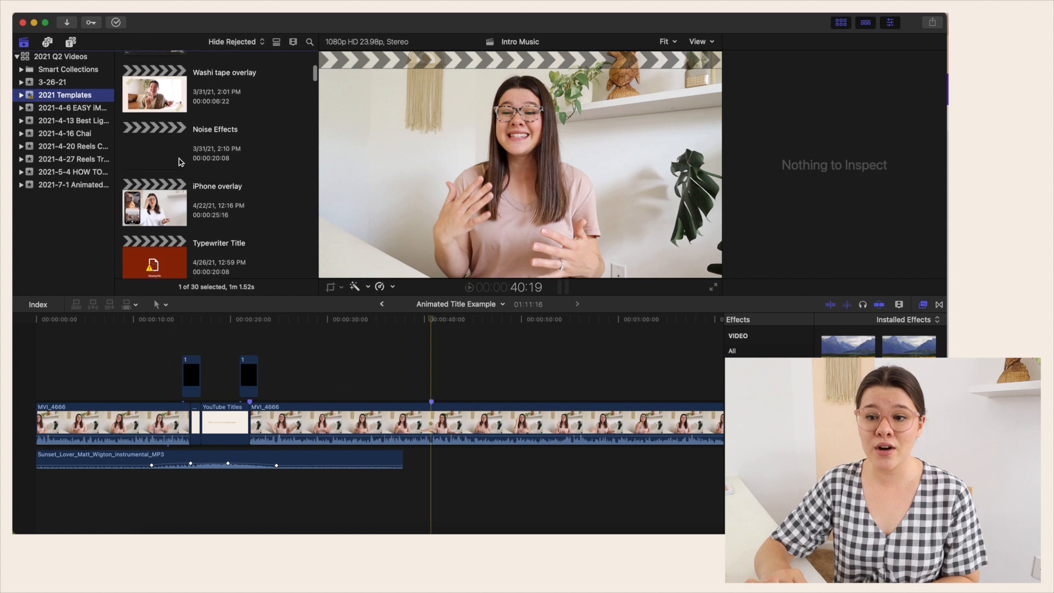
scroll(181, 162, down, 3)
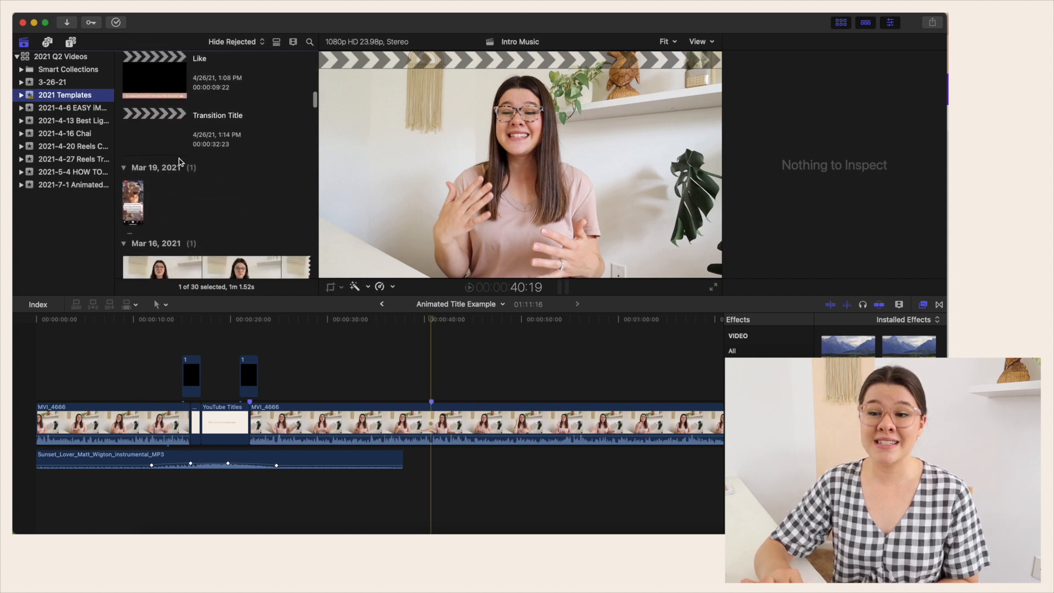
Open the Transition Title template project and select all of its clips for copying, including the overlays, title and music.
click(161, 145)
double_click(160, 146)
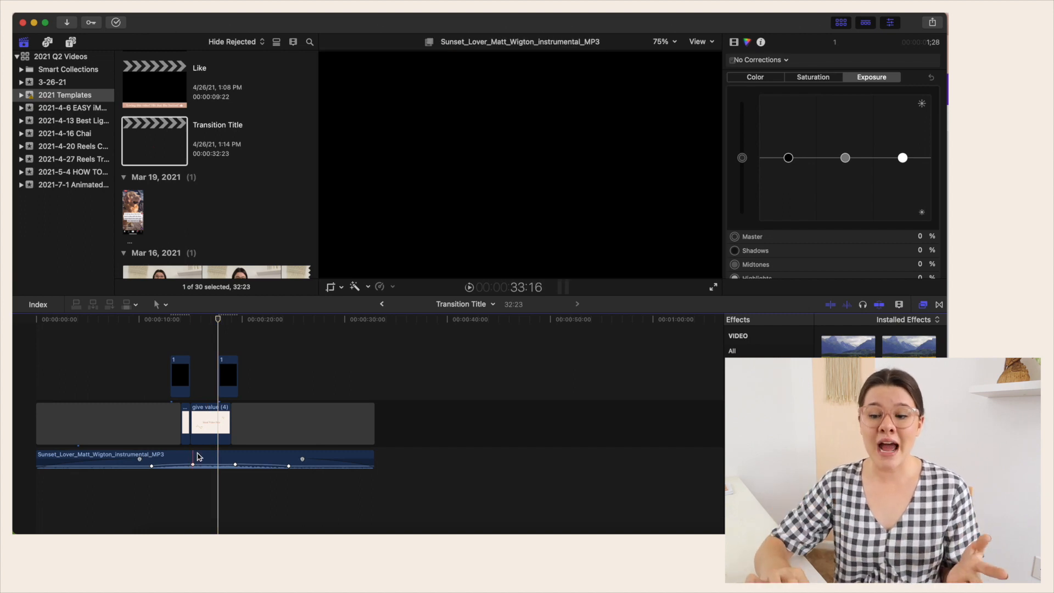
drag(215, 497, 234, 514)
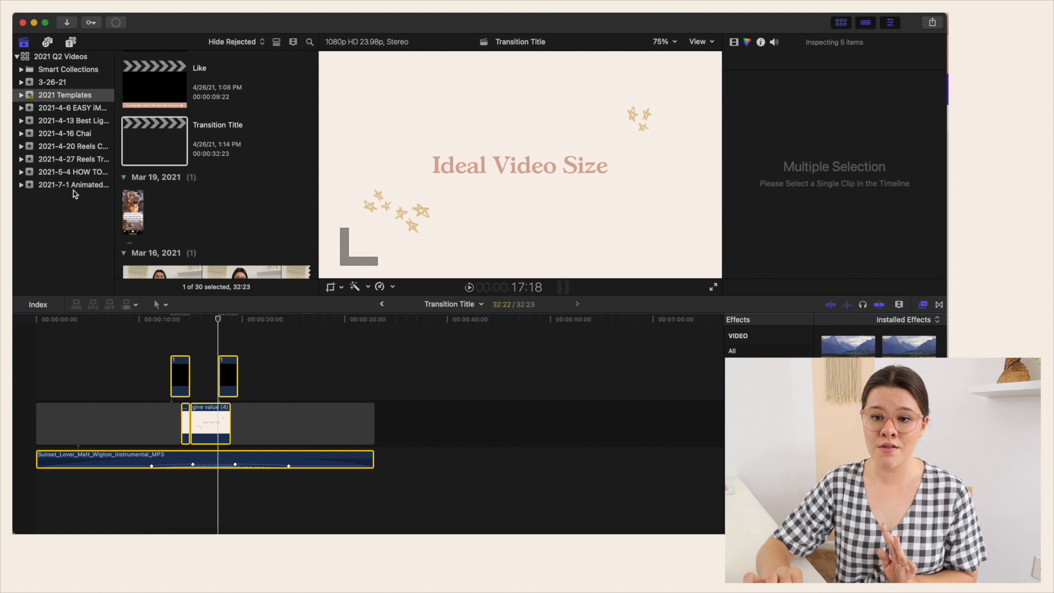
Return to the Animated Title Example project and split the second talking clip at about 53 seconds.
click(76, 189)
double_click(168, 90)
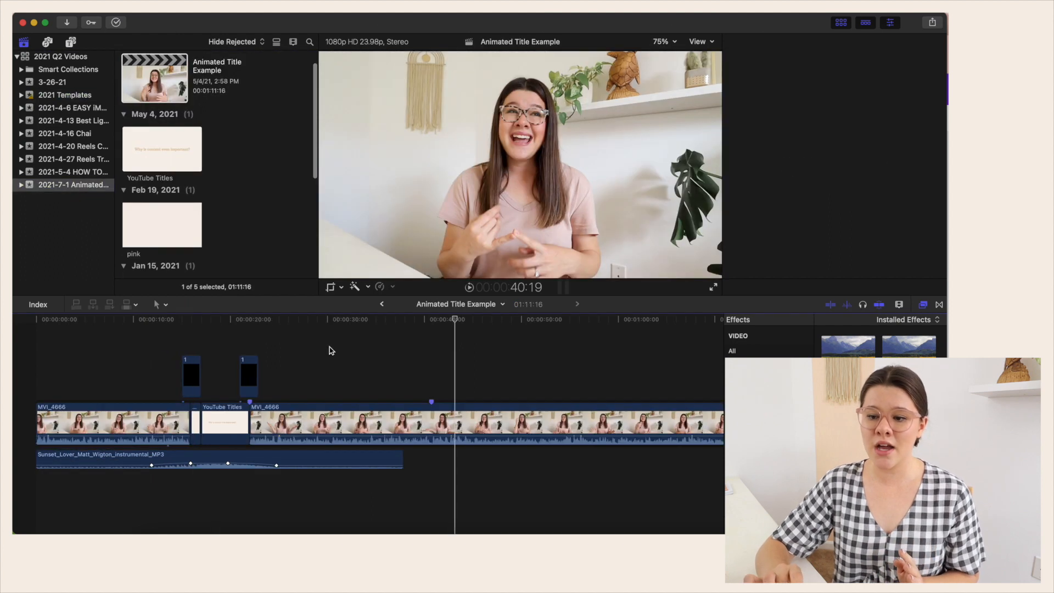
scroll(516, 471, right, 3)
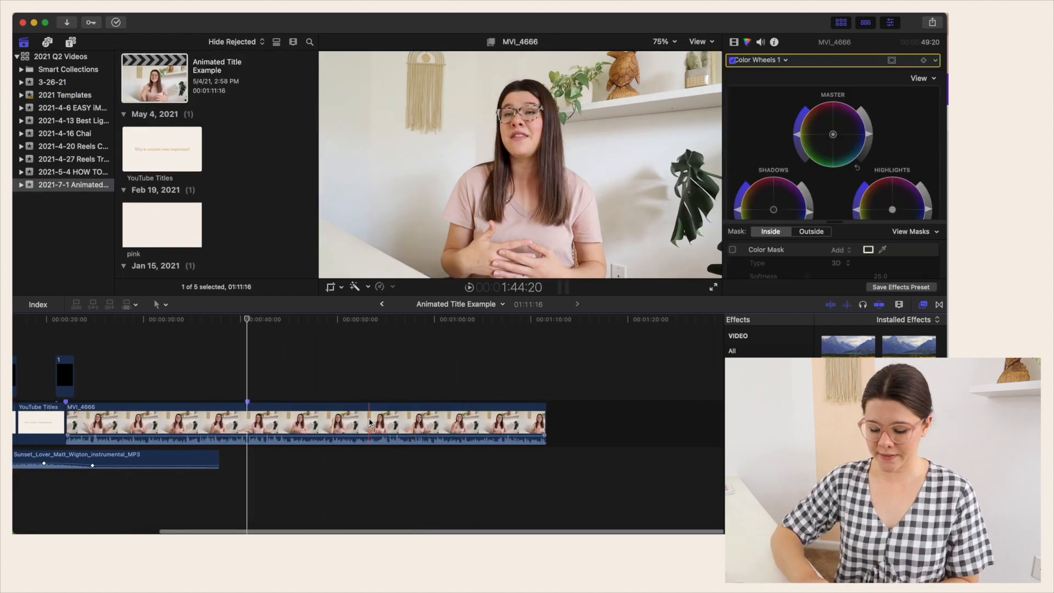
key(super+b)
click(369, 379)
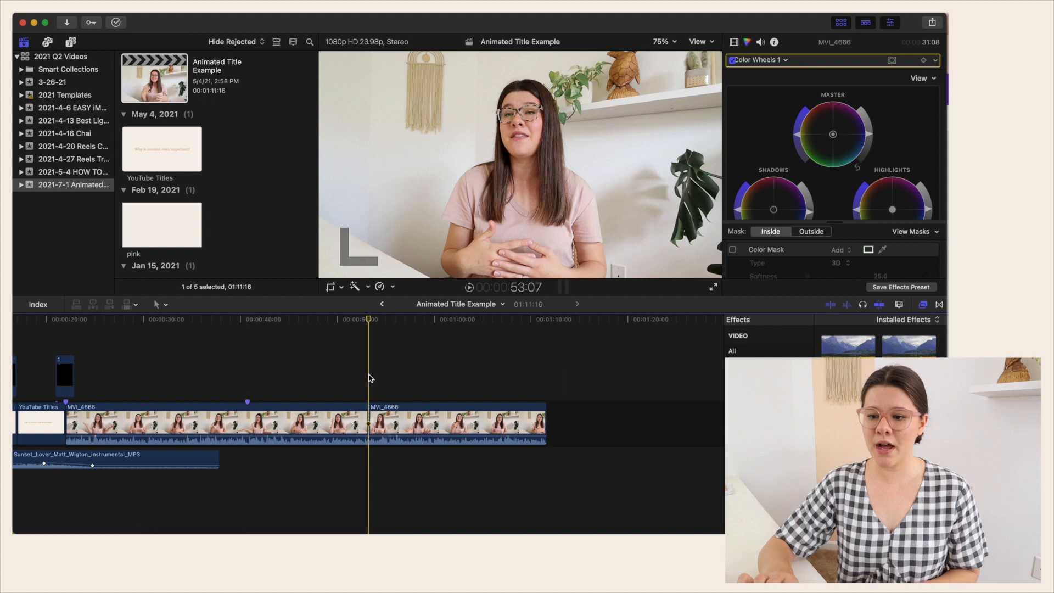
Paste the copied template clips at the new split in the talking clip and preview the inserted section.
click(368, 405)
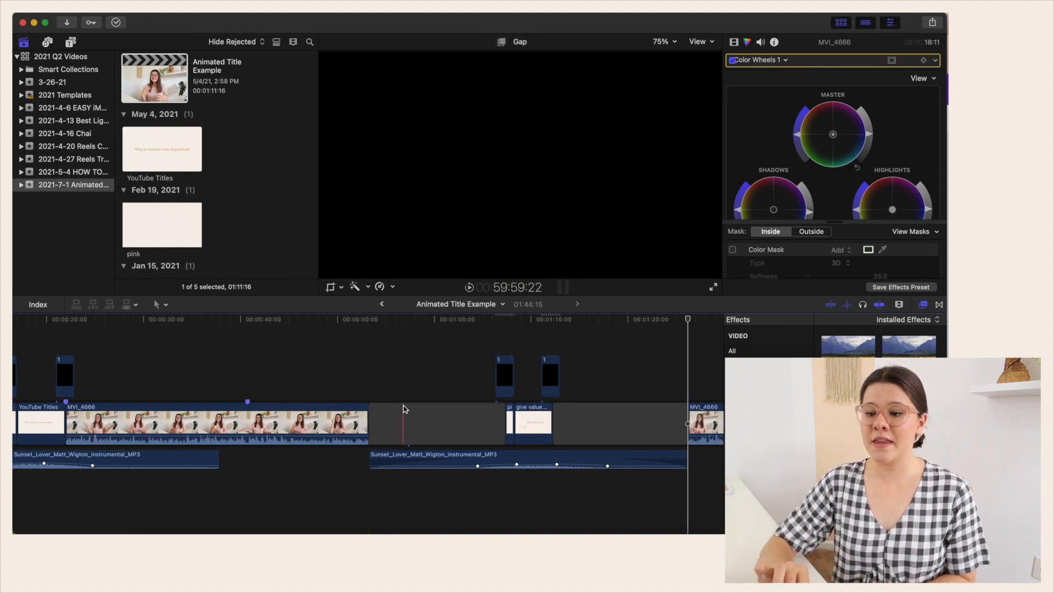
scroll(437, 354, right, 3)
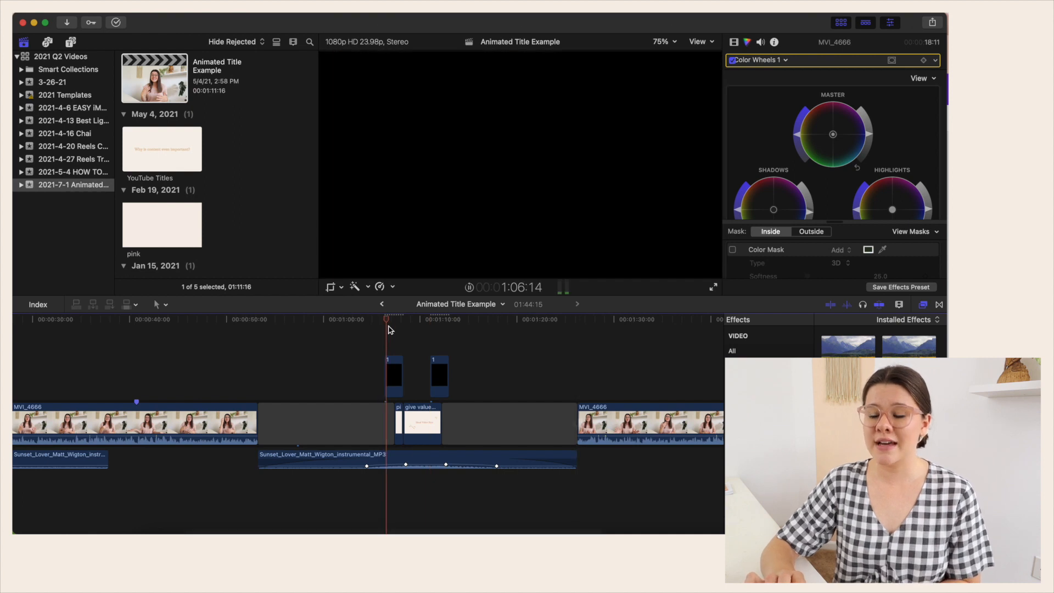
click(397, 376)
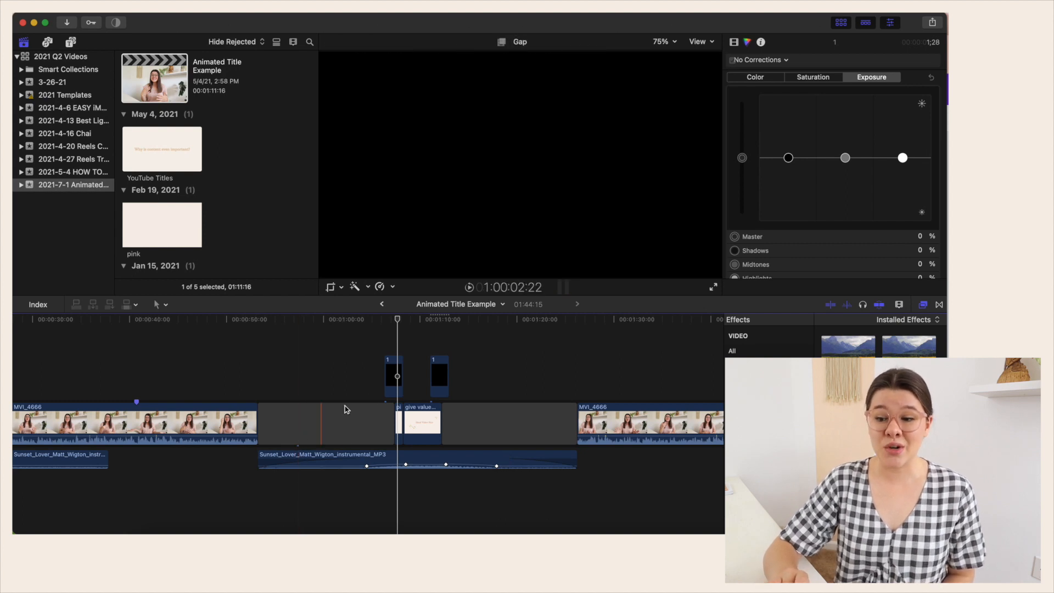
Move the pasted first transition overlay and the music together so the overlay straddles the cut at the end of the talking clip.
click(393, 378)
super+click(388, 448)
drag(394, 377, 256, 386)
Delete the two gap clips around the pasted title and check the first transition over the closed cut.
click(313, 428)
super+click(506, 409)
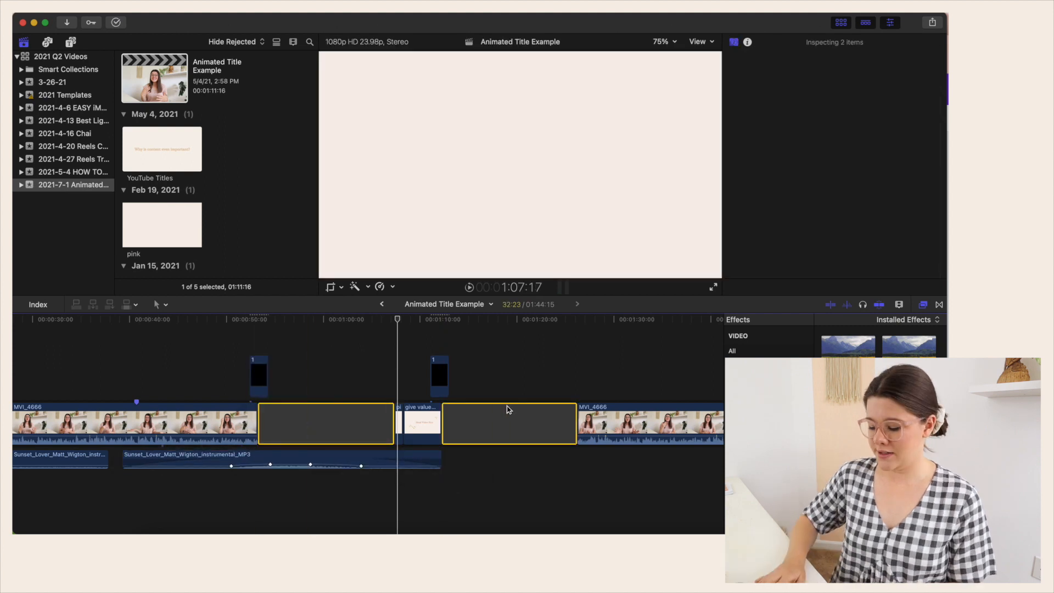
key(Delete)
click(256, 334)
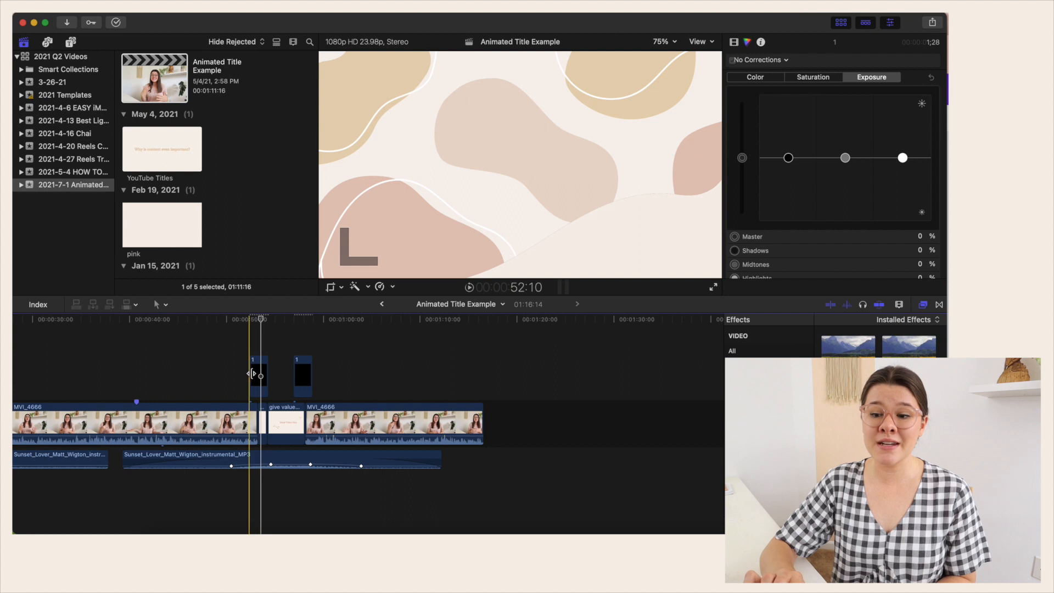
click(258, 372)
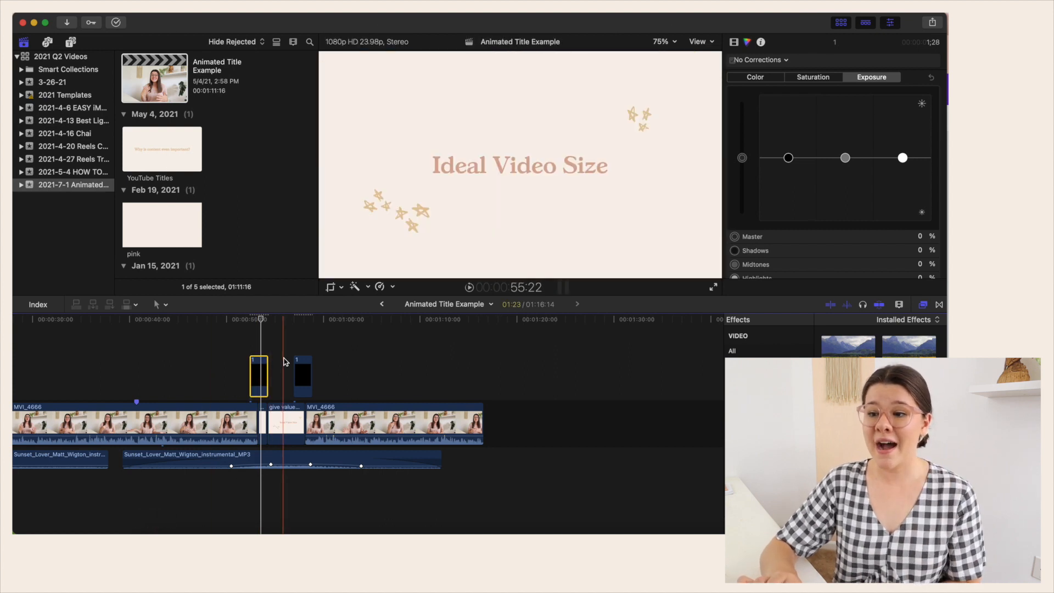
Replace the template's title clip with YouTube Titles.mp4 from the *TRANSITIONS folder in Finder, using Replace from Start.
click(155, 531)
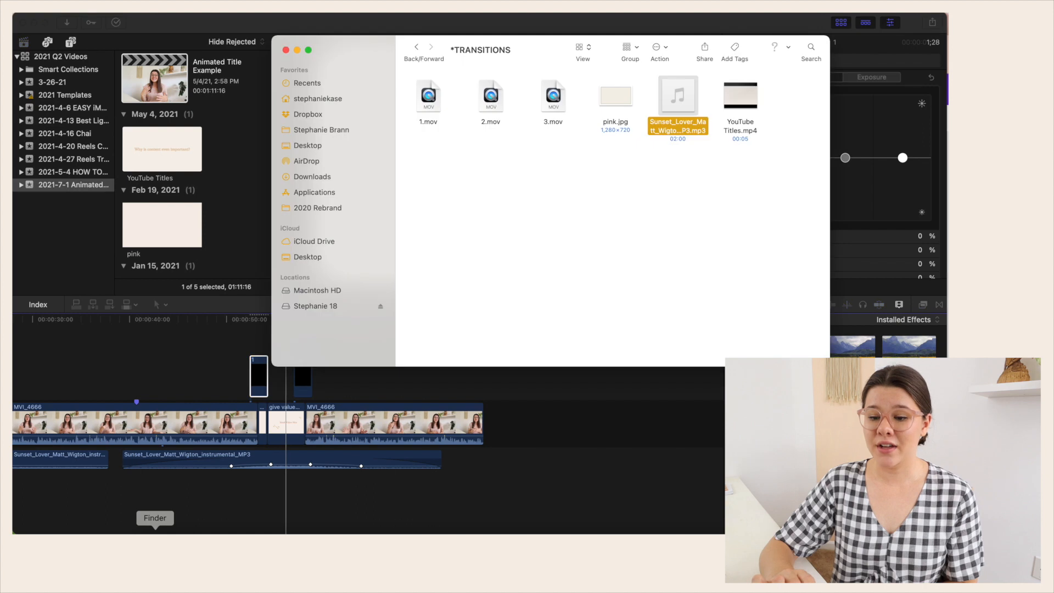
click(503, 257)
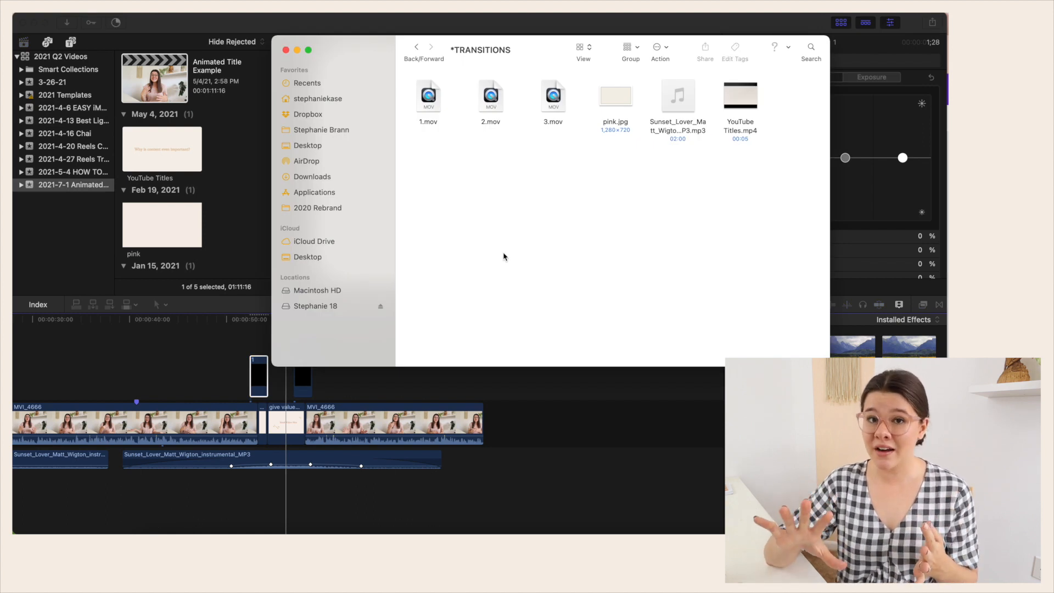
drag(741, 97, 286, 427)
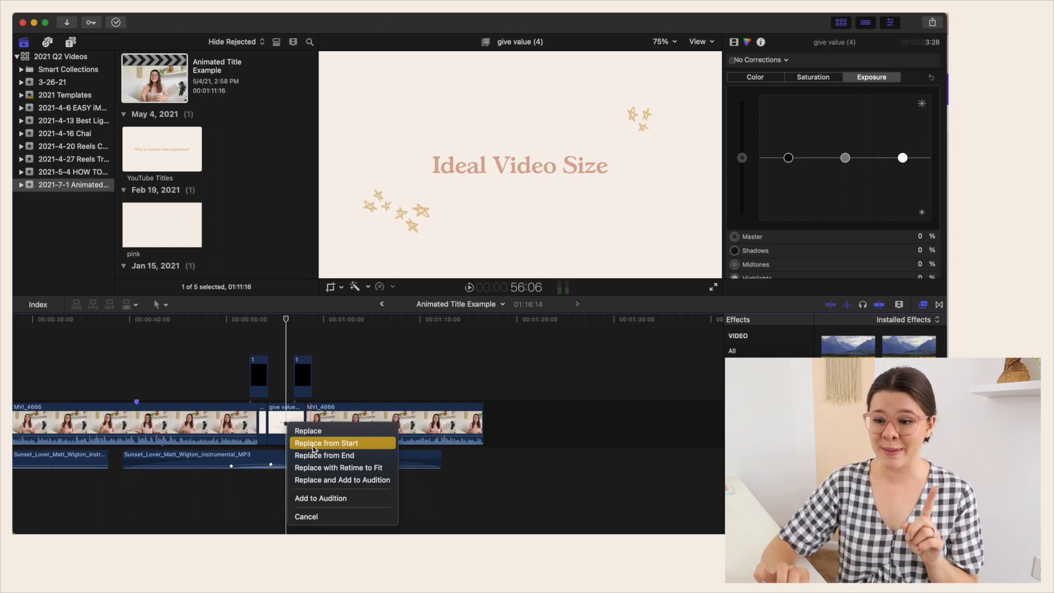
click(314, 445)
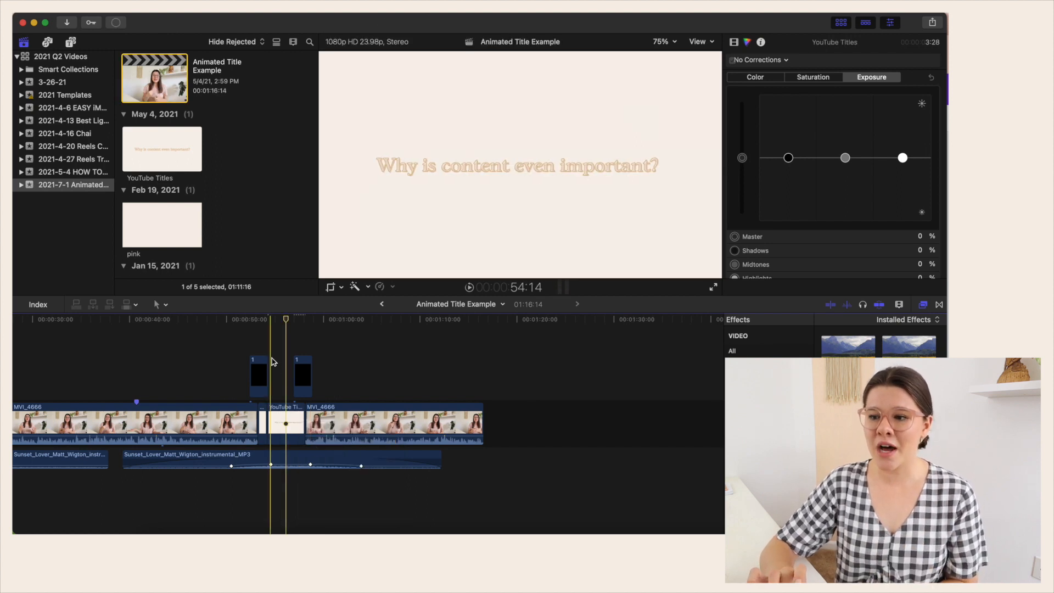
Play back the second title section and review it alongside the first one on the timeline.
key(space)
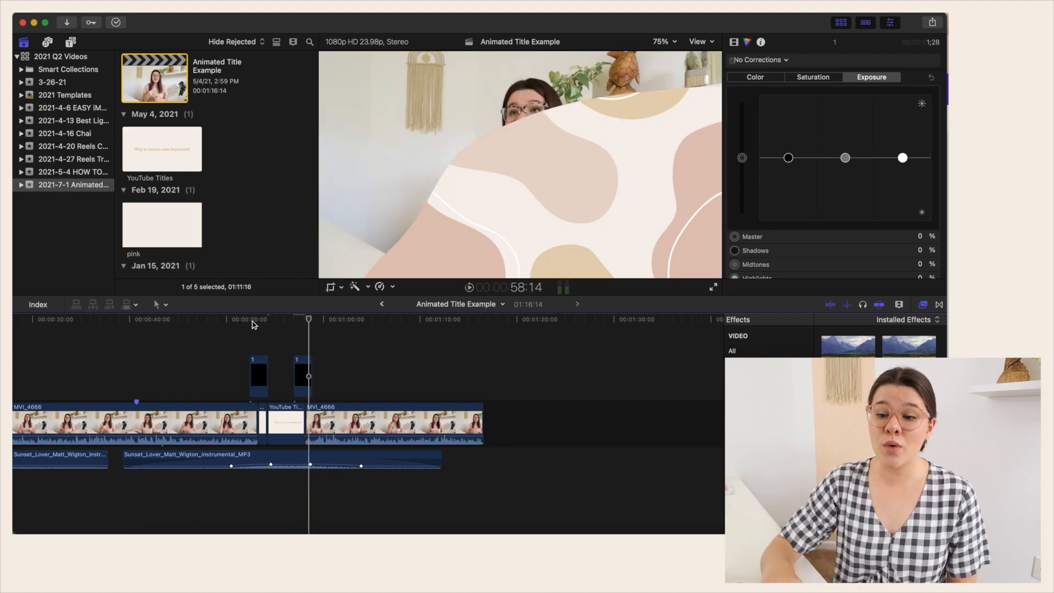
scroll(252, 324, left, 10)
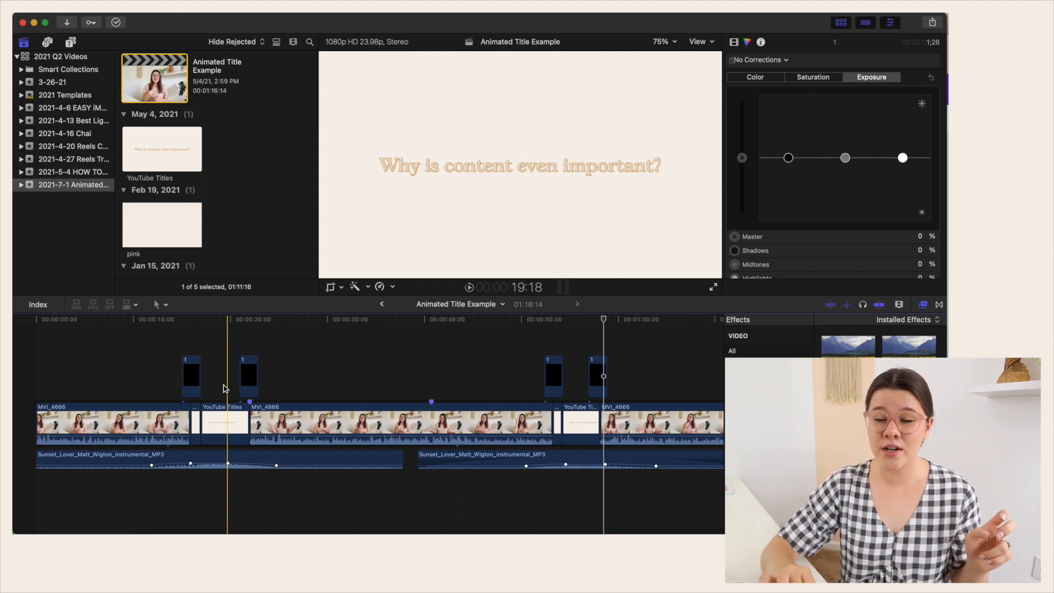
scroll(225, 388, right, 5)
scroll(254, 419, left, 1)
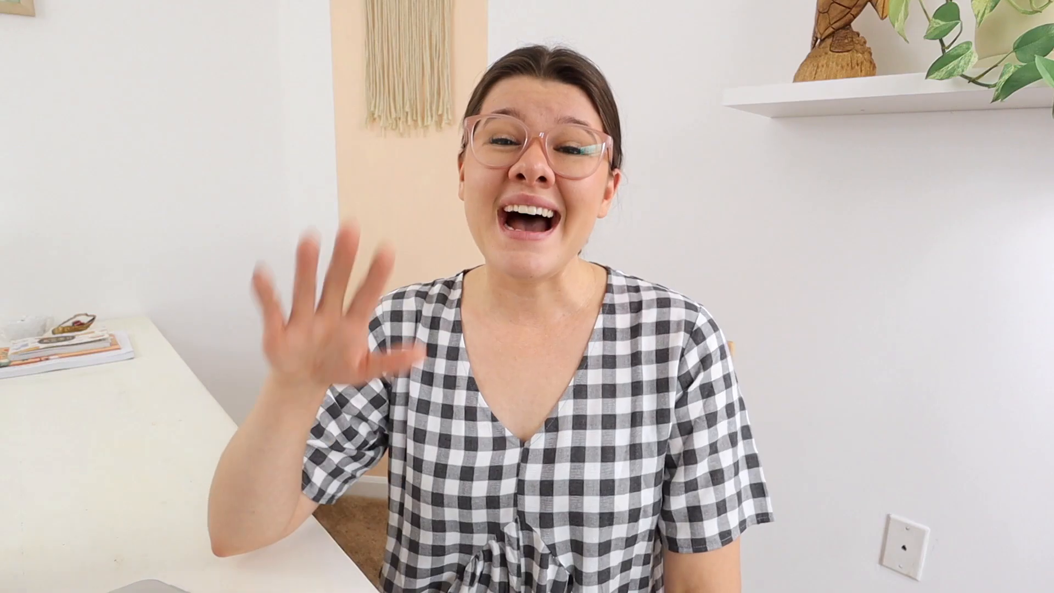